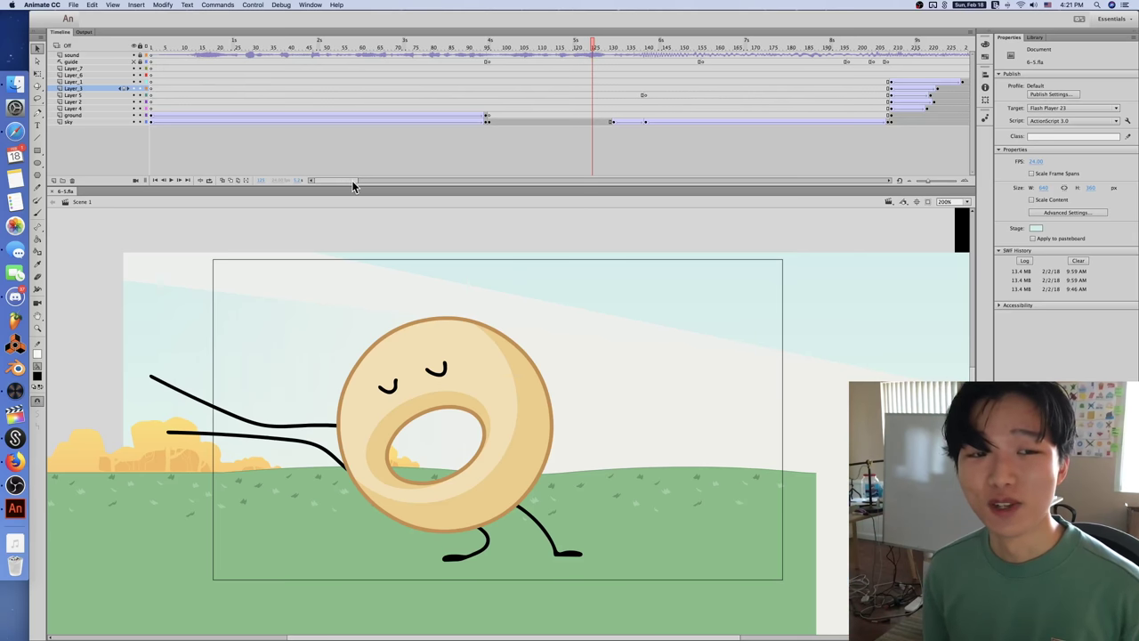
# Step: Scrub the main timeline to about frame 139, where the round character holds up the syringe, toggling the system sound
pyautogui.hscroll(10, 349, 185)
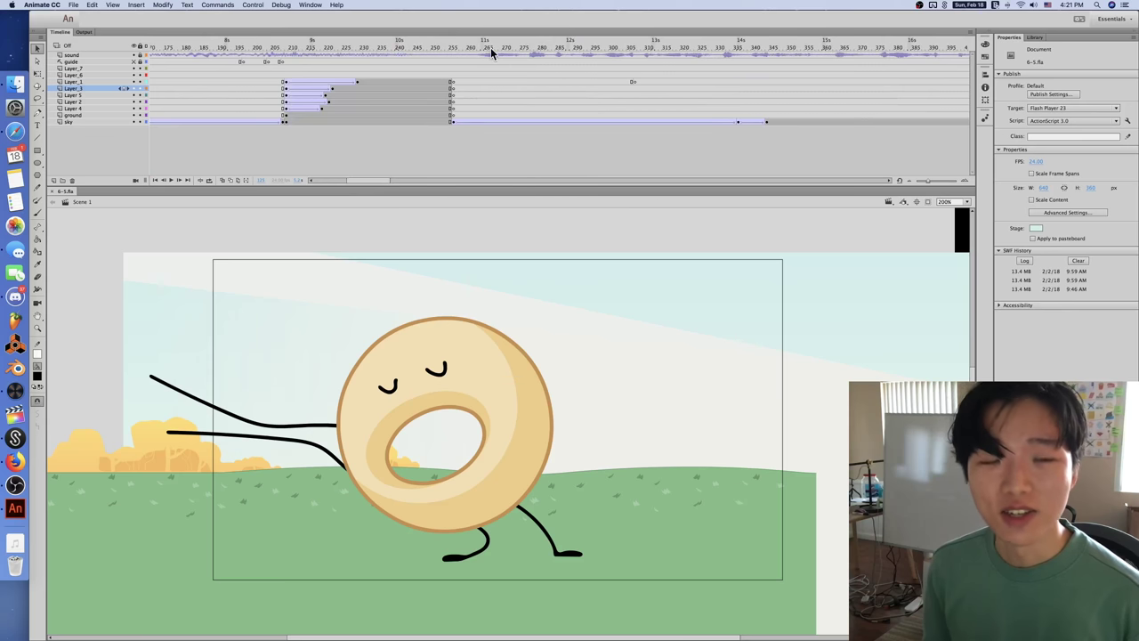
pyautogui.moveTo(375, 180); pyautogui.dragTo(341, 180)
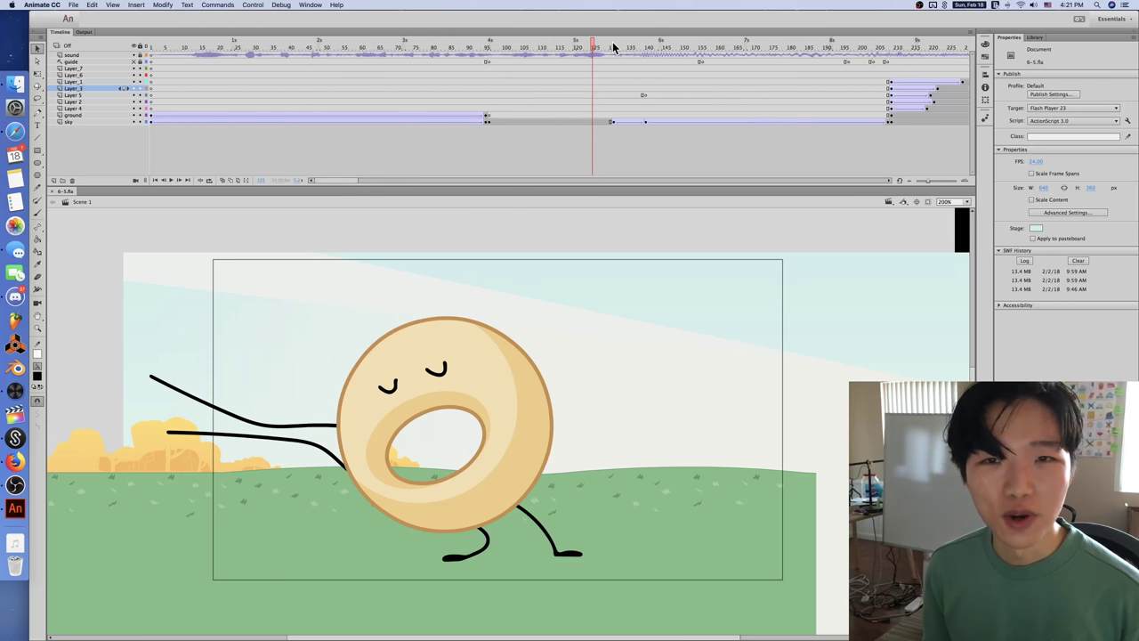
pyautogui.moveTo(599, 44); pyautogui.dragTo(624, 51)
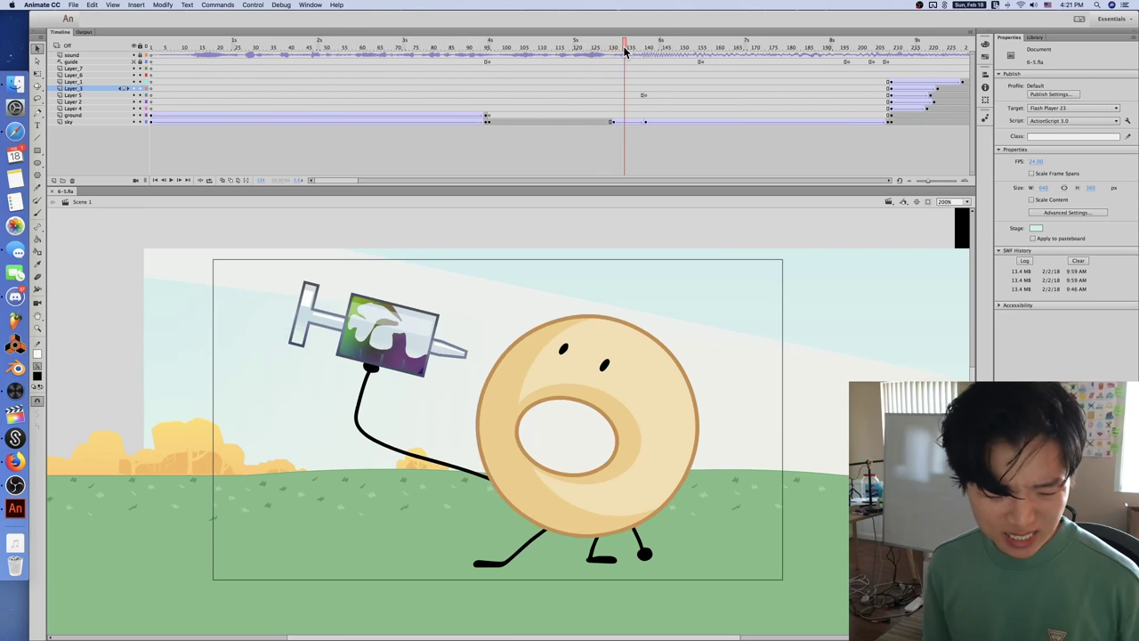
pyautogui.press('F10')
pyautogui.press('F10')
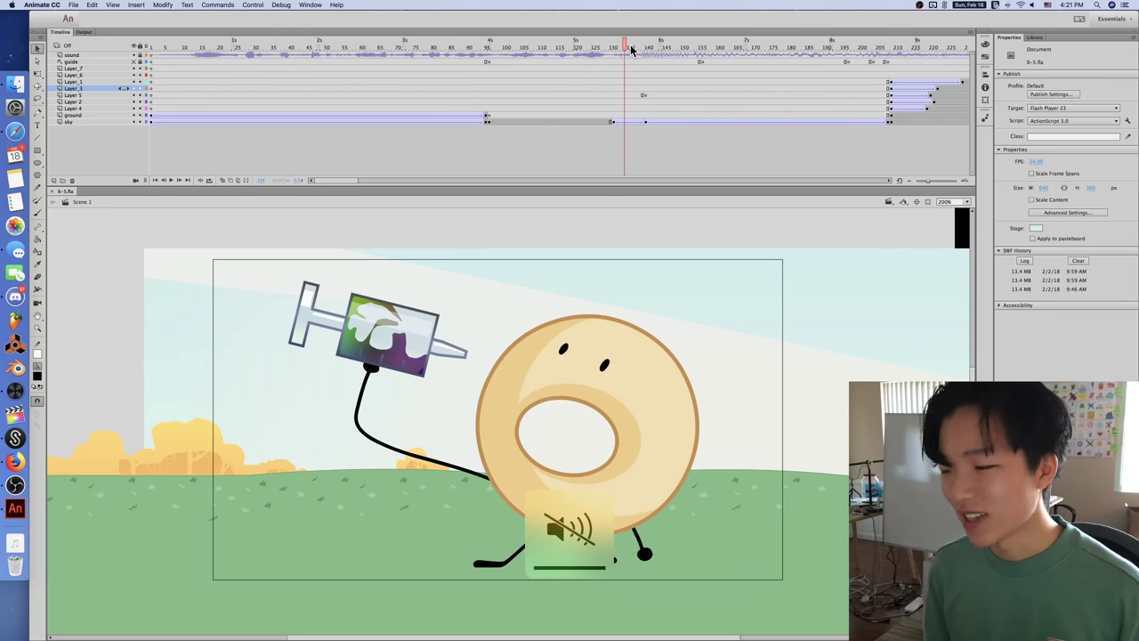
pyautogui.press('XF86AudioMute')
pyautogui.moveTo(631, 50); pyautogui.dragTo(645, 49)
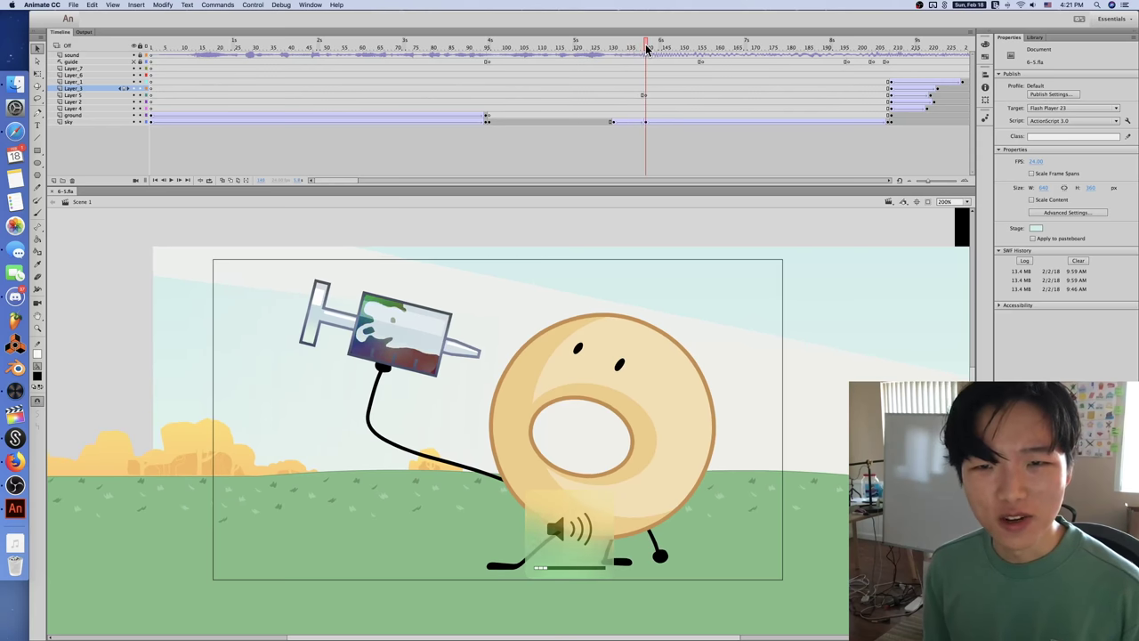
# Step: Open the character's graphic symbol and examine the tween starting at about frame 36 on Layer_2
pyautogui.click(402, 308)
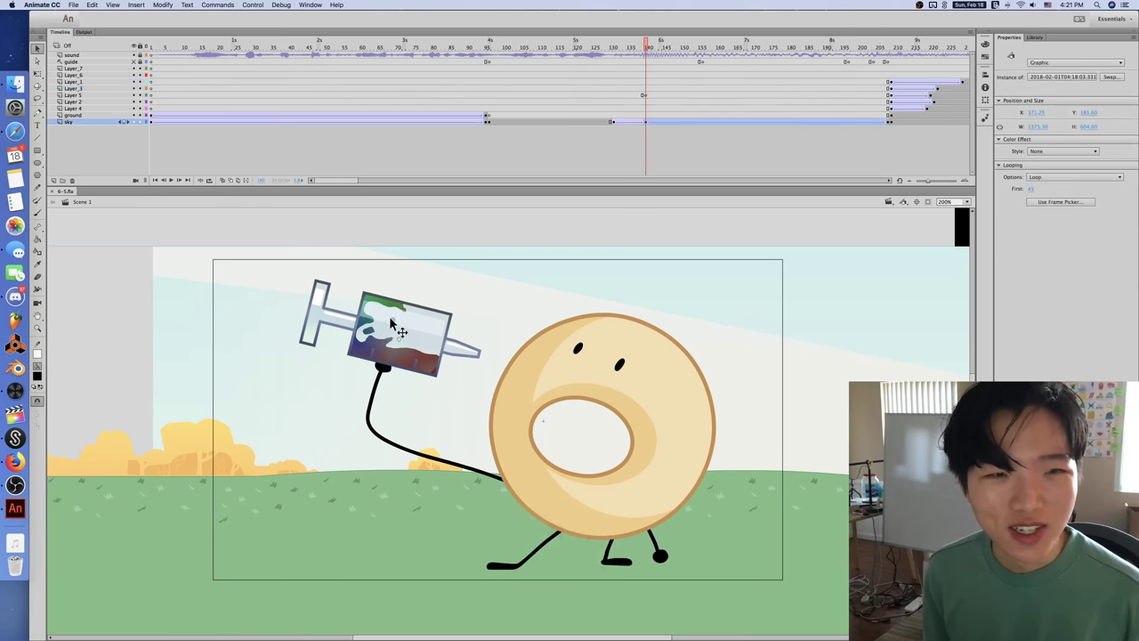
pyautogui.doubleClick(416, 331)
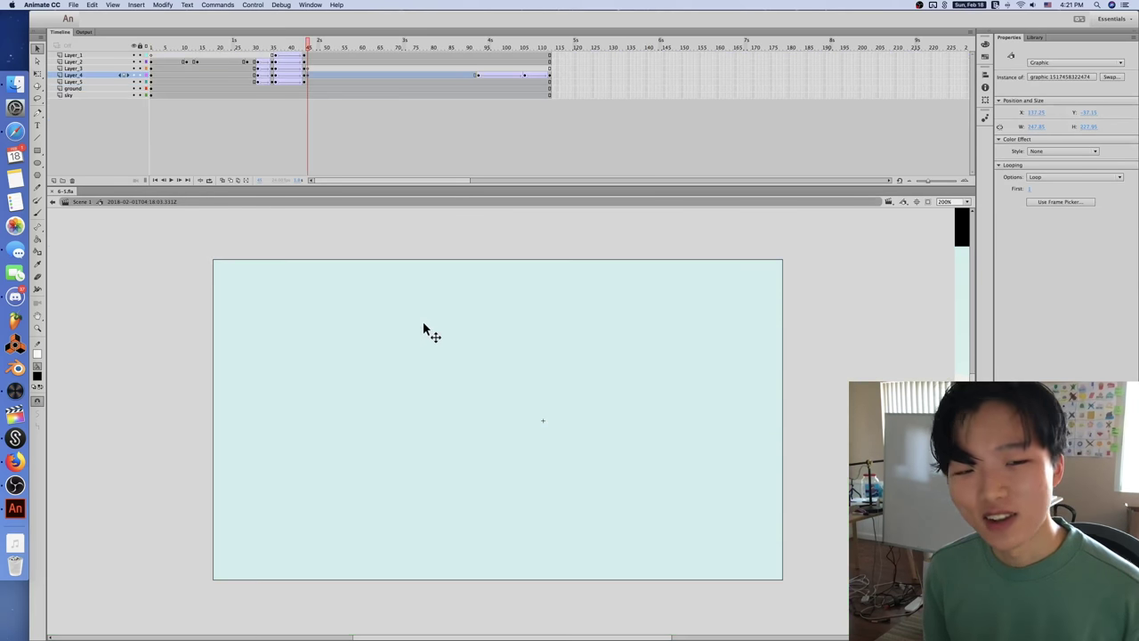
pyautogui.moveTo(292, 47); pyautogui.dragTo(275, 84)
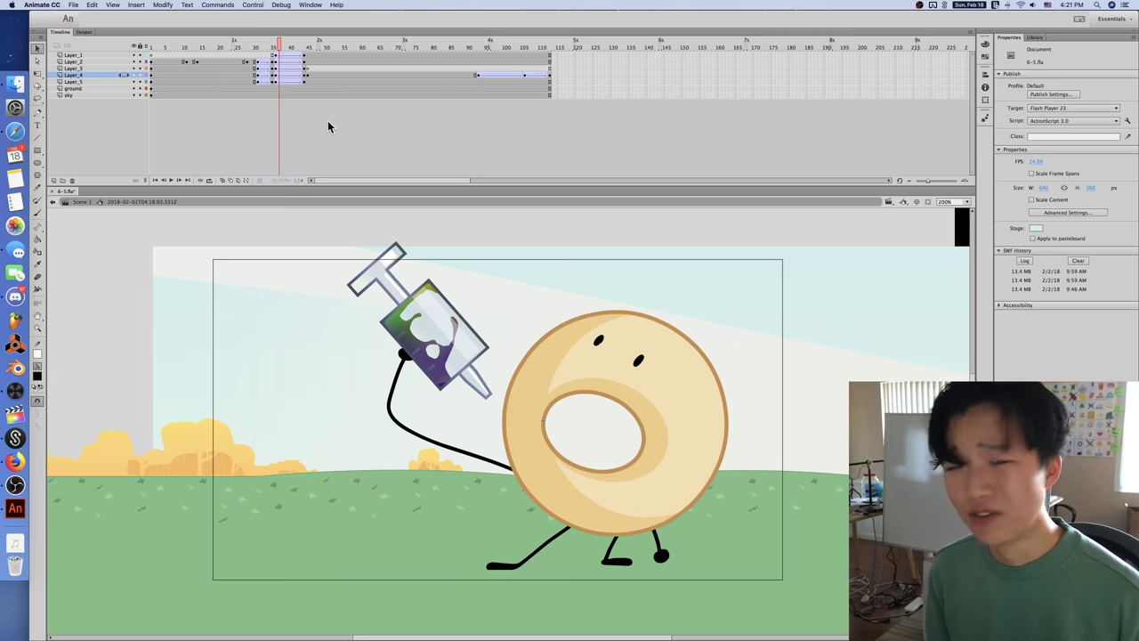
pyautogui.click(276, 61)
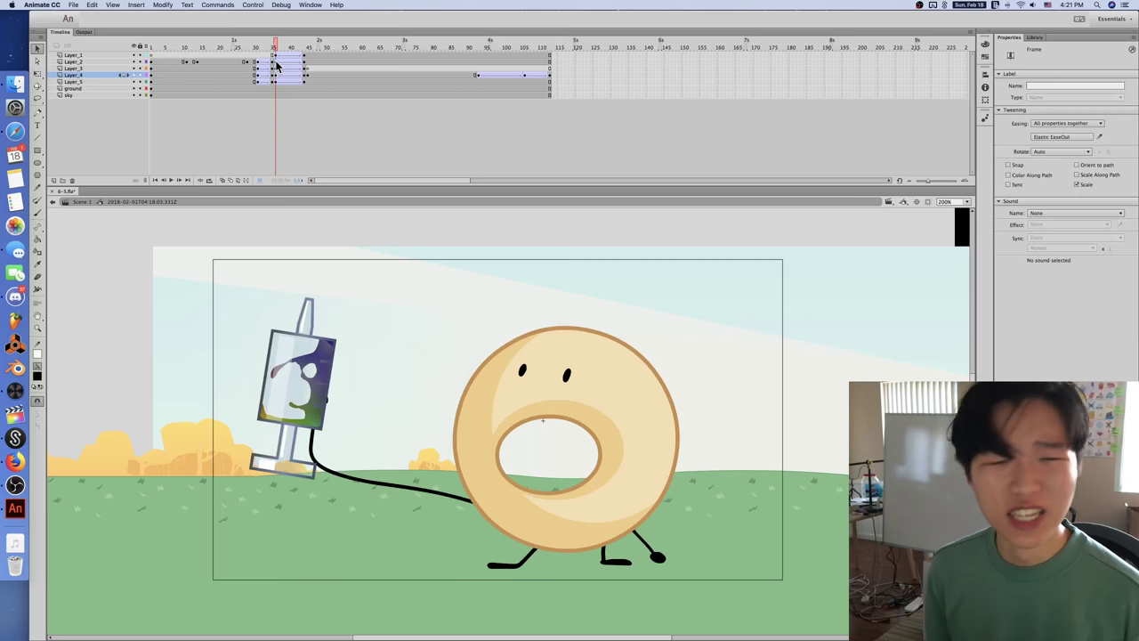
# Step: Open the nested syringe graphics down to the contents of the twinkle syringe symbol, viewed at 400%
pyautogui.click(338, 48)
pyautogui.doubleClick(414, 312)
pyautogui.press('super+equal')
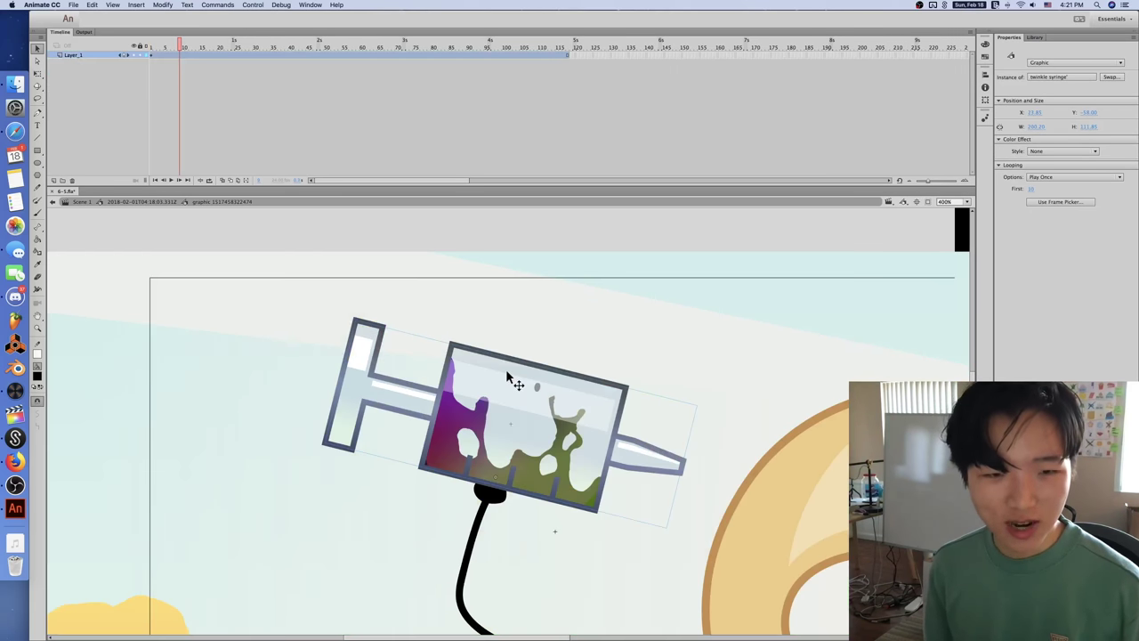
pyautogui.doubleClick(489, 371)
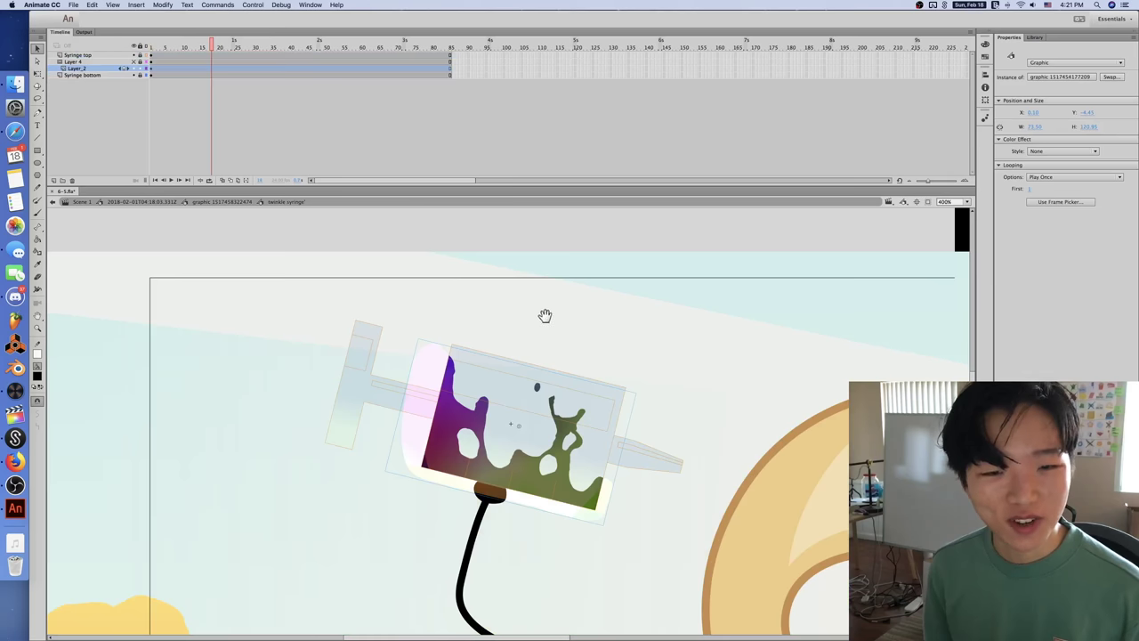
# Step: Open the syringe's liquid symbol and scrub to about frame 14 to examine the red splash mask over the gradients
pyautogui.moveTo(544, 315); pyautogui.dragTo(524, 307)
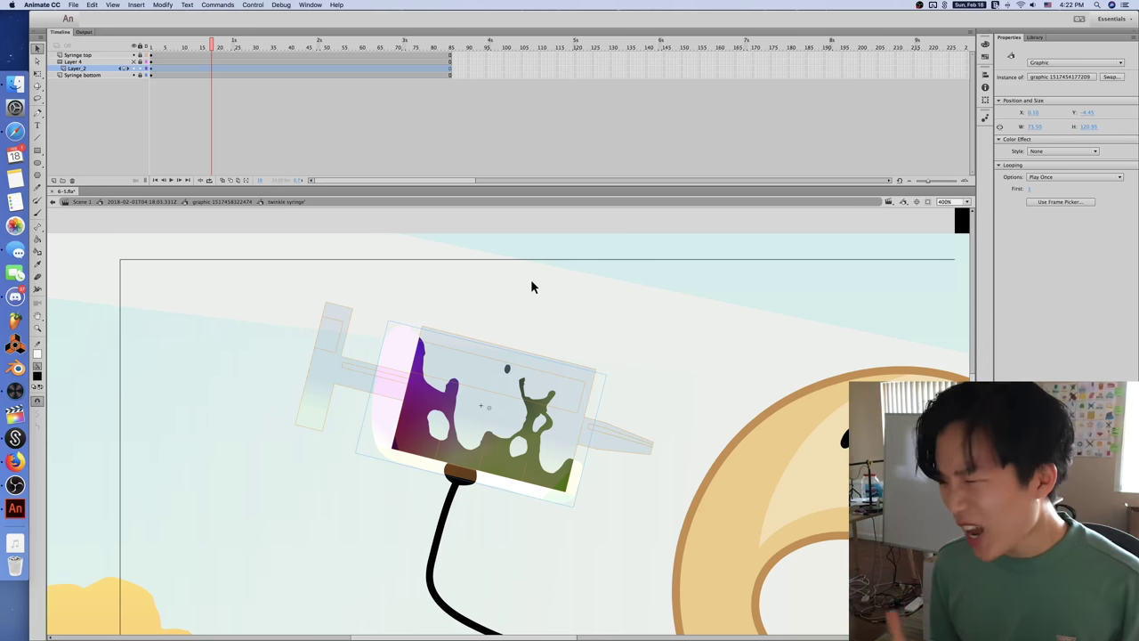
pyautogui.click(386, 303)
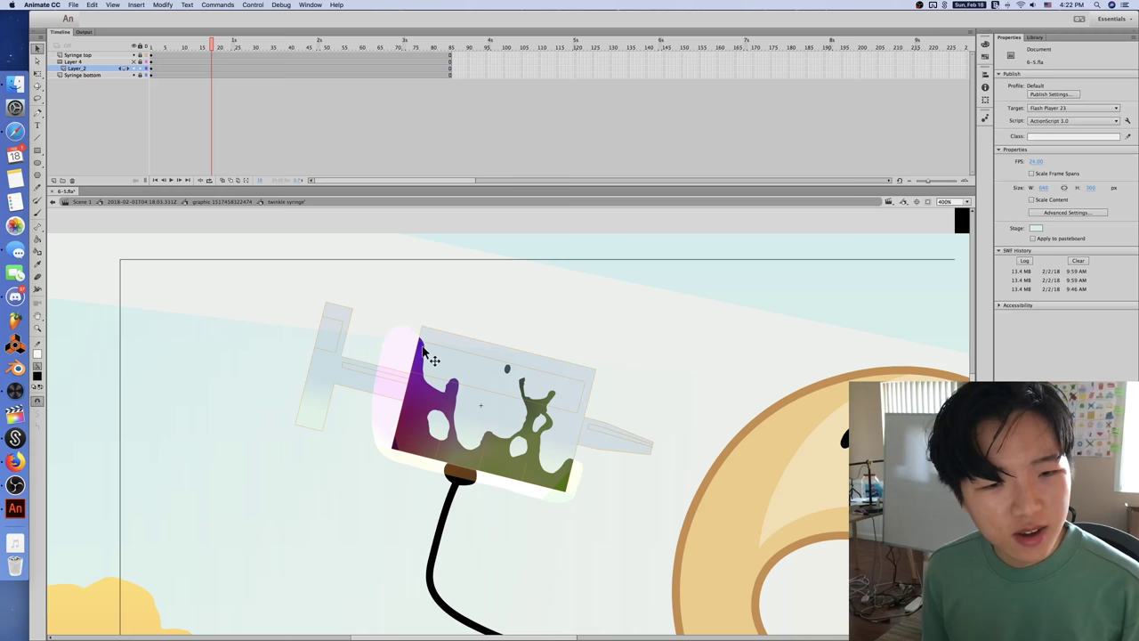
pyautogui.doubleClick(425, 359)
pyautogui.moveTo(220, 49)
pyautogui.mouseDown()
pyautogui.moveTo(143, 47)
pyautogui.moveTo(199, 53)
pyautogui.mouseUp()
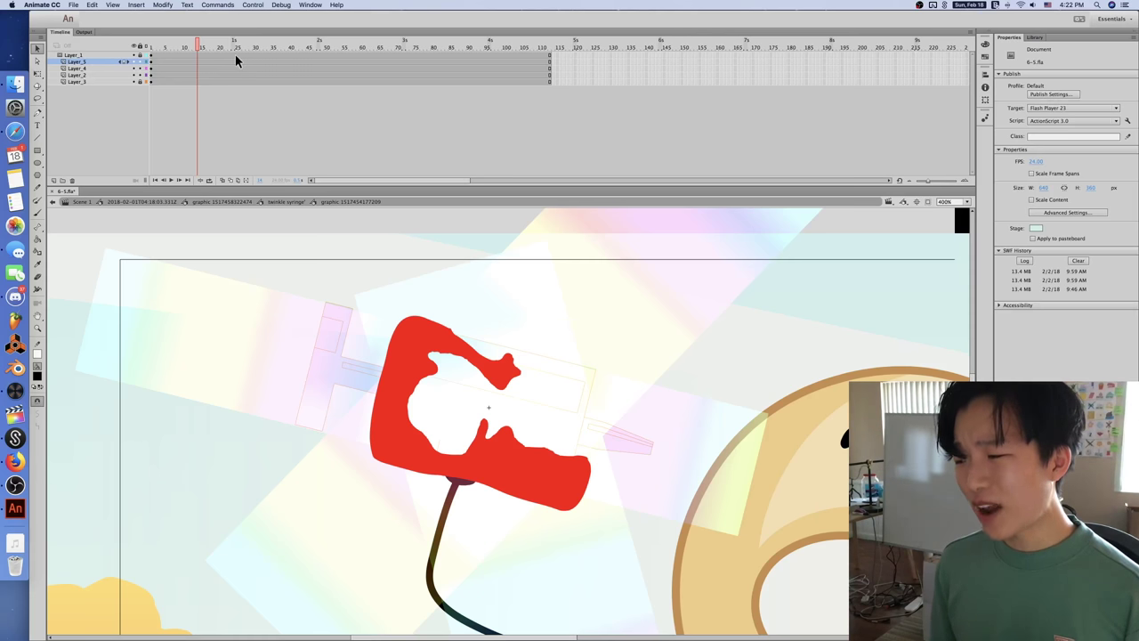
# Step: Hide the splash mask on Layer_1 and play the overlapping gradient layers
pyautogui.click(407, 323)
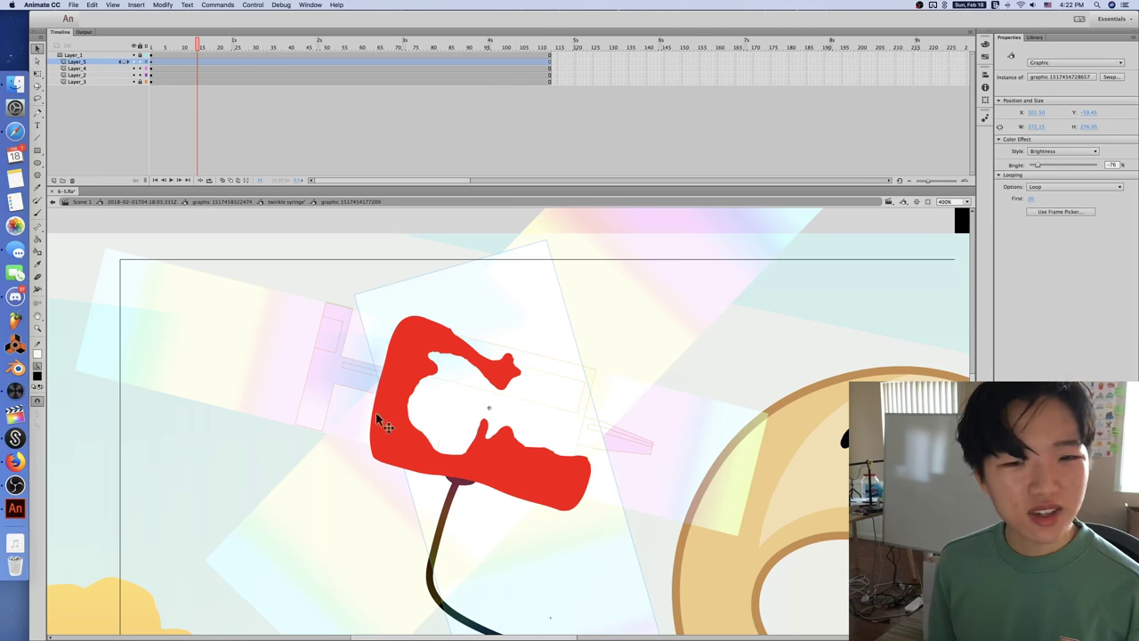
pyautogui.click(146, 62)
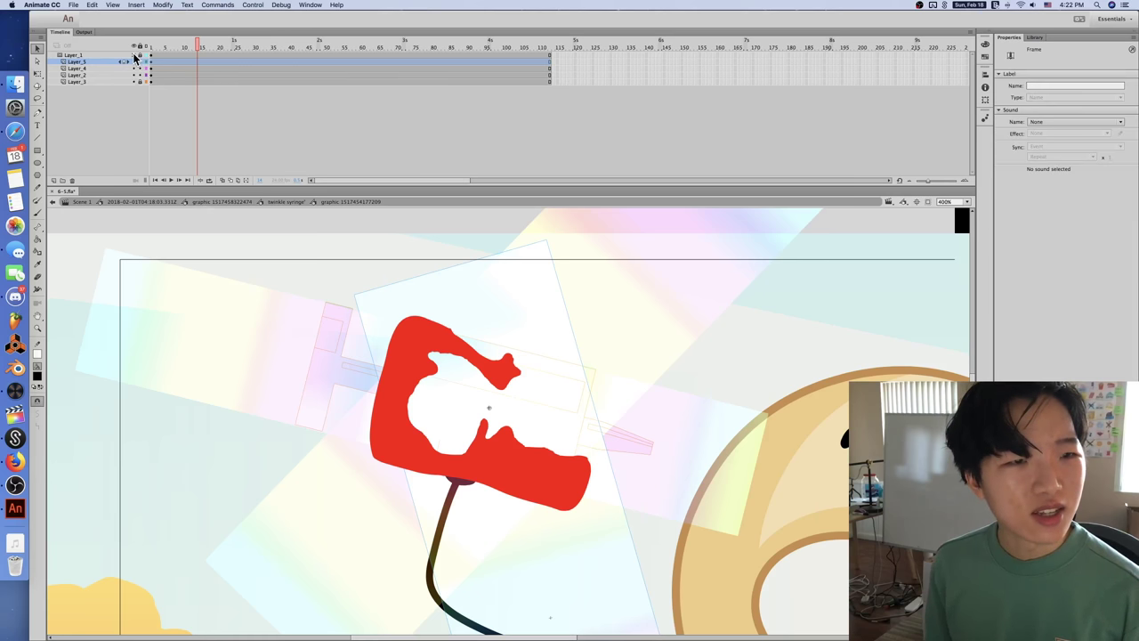
pyautogui.press('Return')
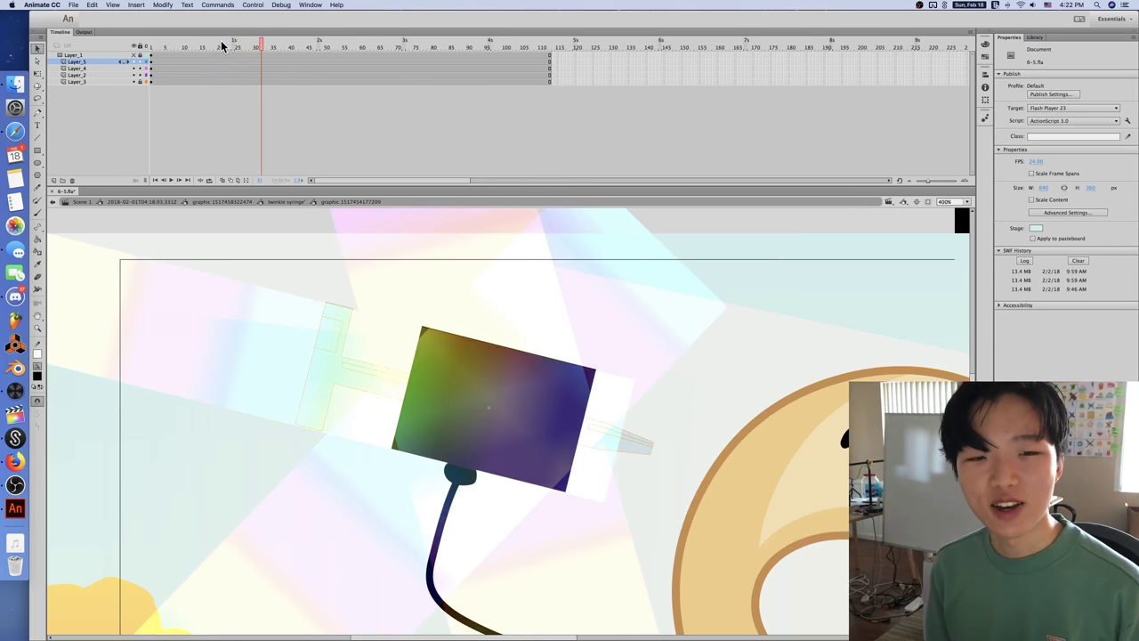
# Step: Return to frame 1 and open the gradient strip instance on Layer_2 to view its unmodified rainbow colours
pyautogui.moveTo(221, 47); pyautogui.dragTo(124, 47)
pyautogui.doubleClick(180, 290)
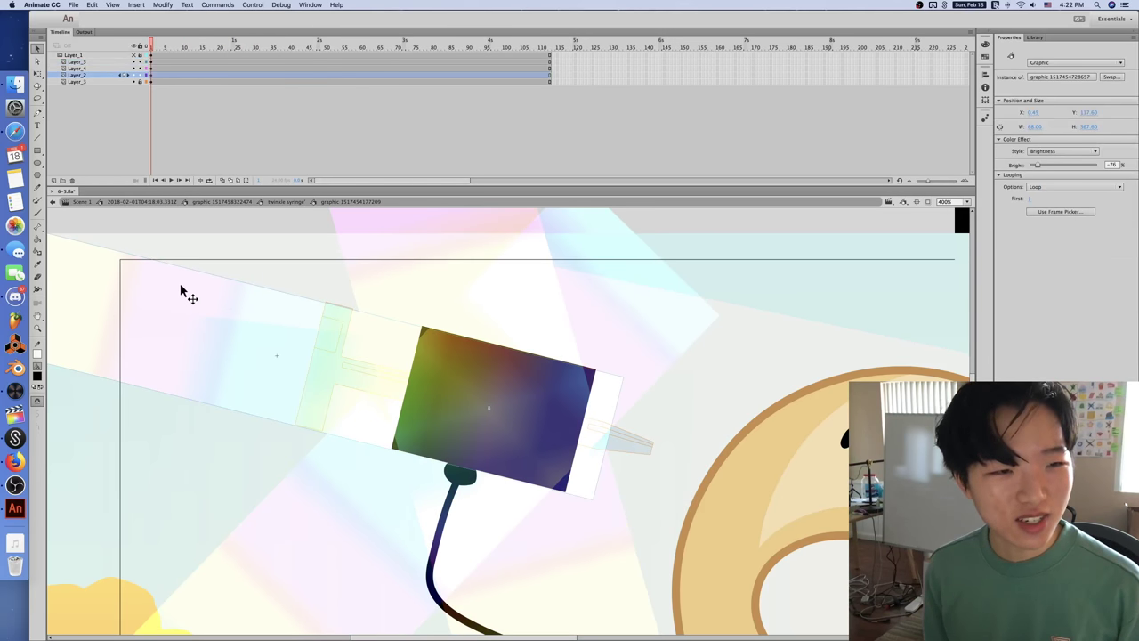
pyautogui.scroll(-1, 250, 266)
pyautogui.click(249, 265)
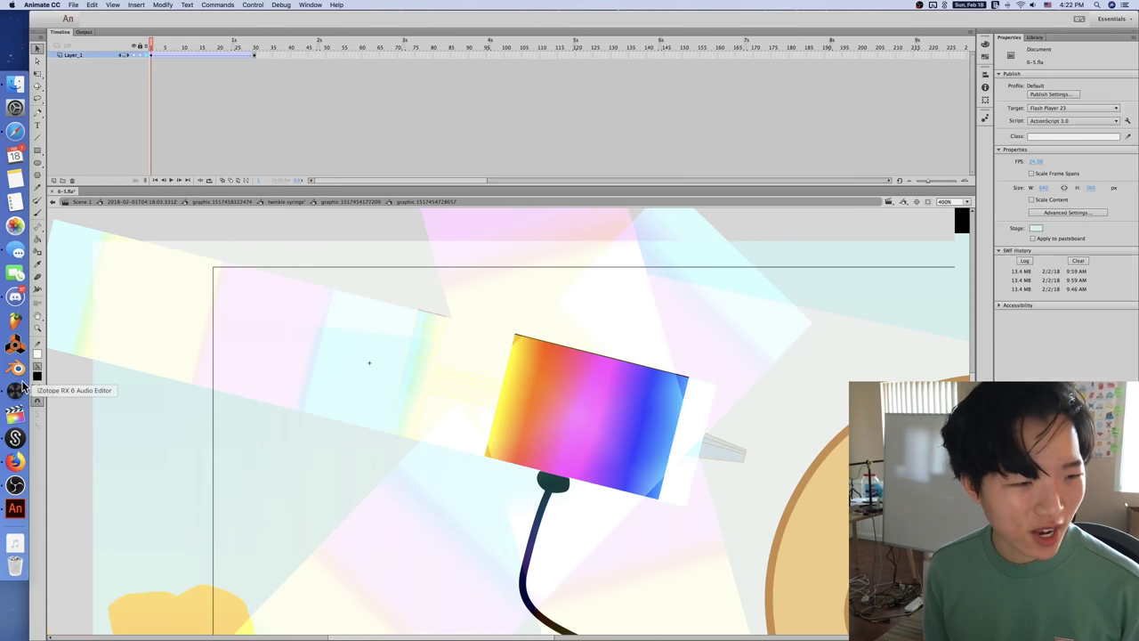
# Step: Try the rainbow gradient swatch as a fill by drawing a rectangle above the syringe, and undo the rectangle
pyautogui.click(38, 378)
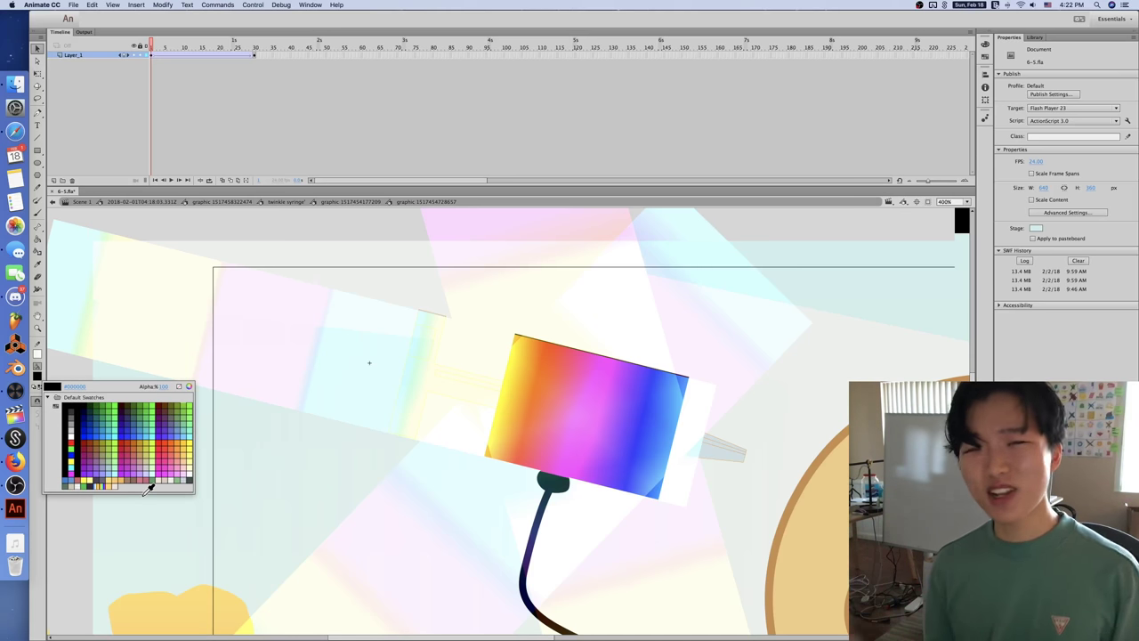
pyautogui.click(108, 482)
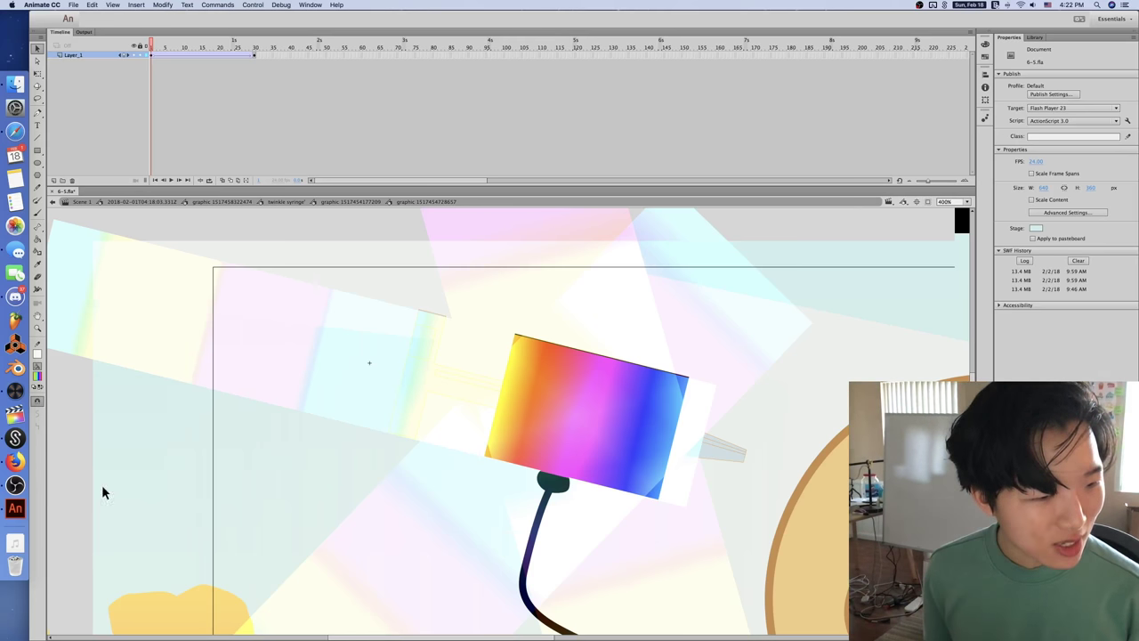
pyautogui.click(38, 150)
pyautogui.moveTo(397, 216)
pyautogui.mouseDown()
pyautogui.moveTo(478, 295)
pyautogui.moveTo(557, 310)
pyautogui.mouseUp()
pyautogui.press('super+z')
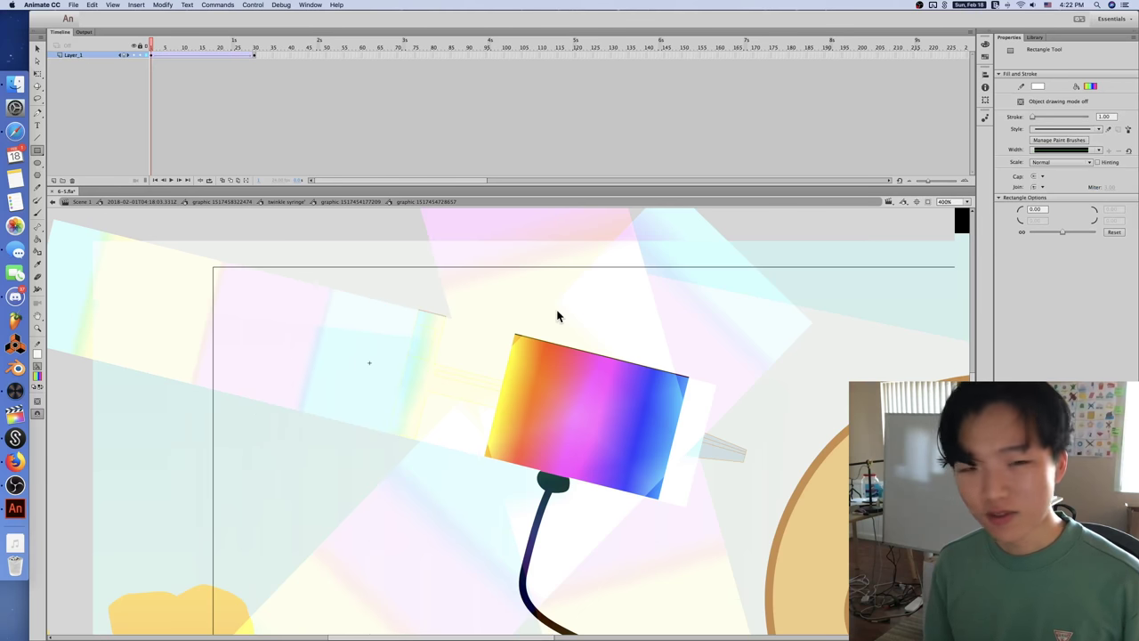
pyautogui.click(39, 51)
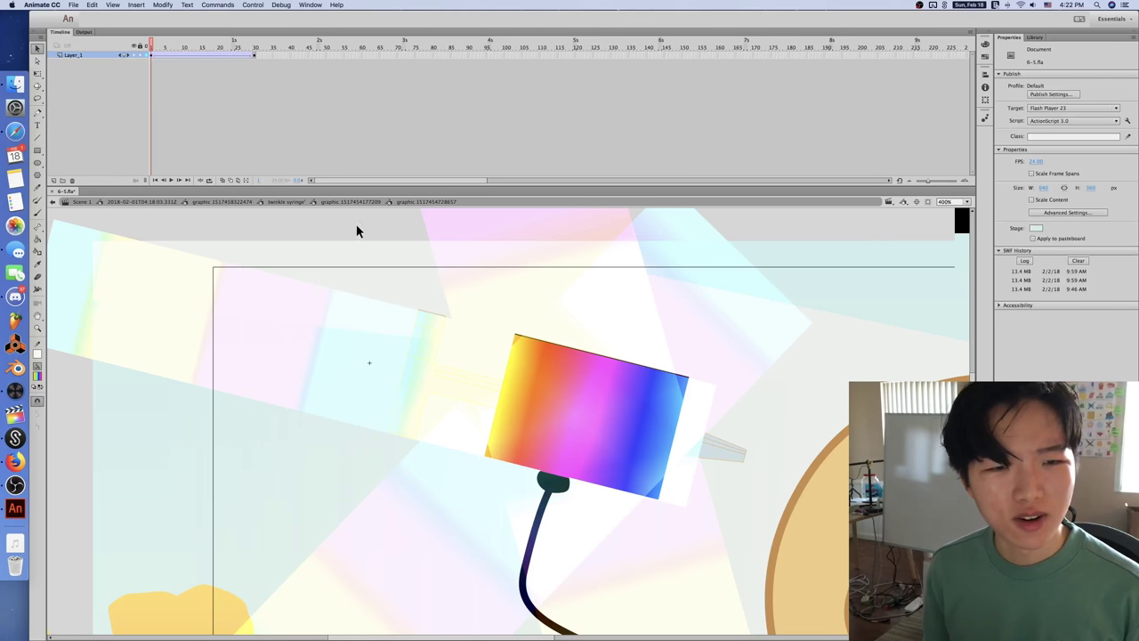
# Step: Leave the gradient strip symbol and play the moving gradients in the liquid symbol
pyautogui.doubleClick(355, 227)
pyautogui.click(185, 45)
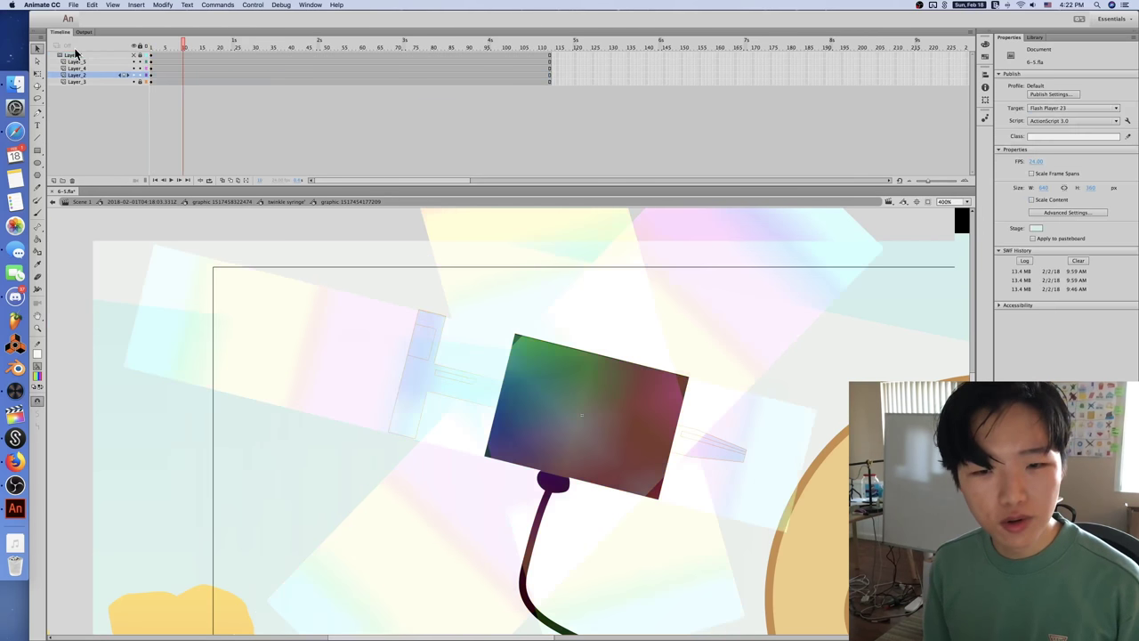
pyautogui.press('Return')
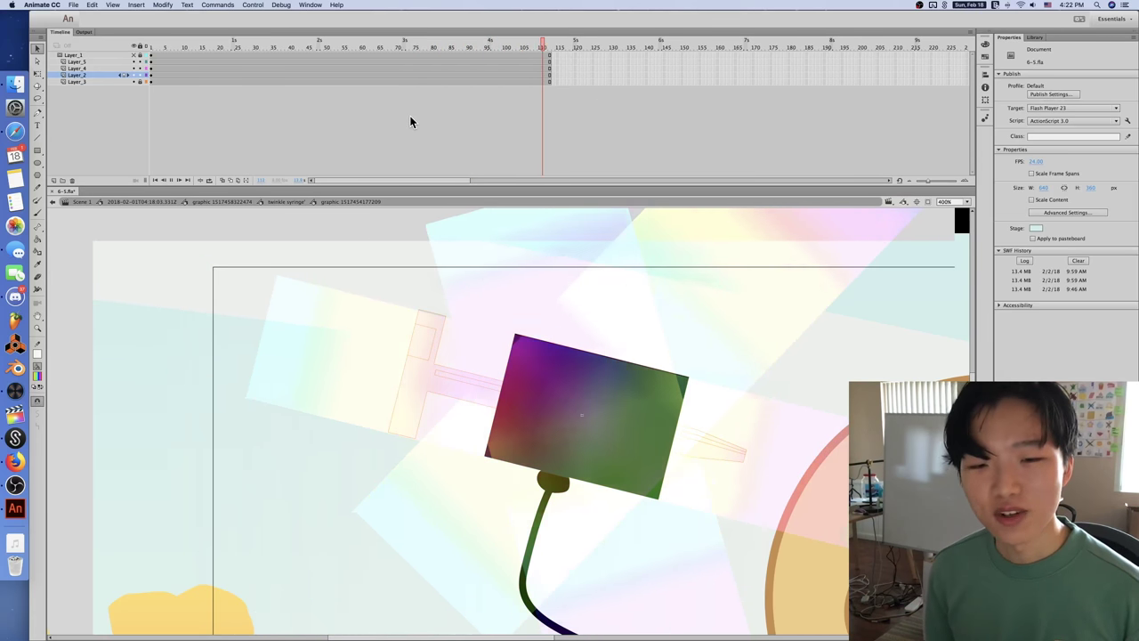
# Step: Go back up to the twinkle syringe symbol and play its liquid animation from the first frame
pyautogui.doubleClick(346, 234)
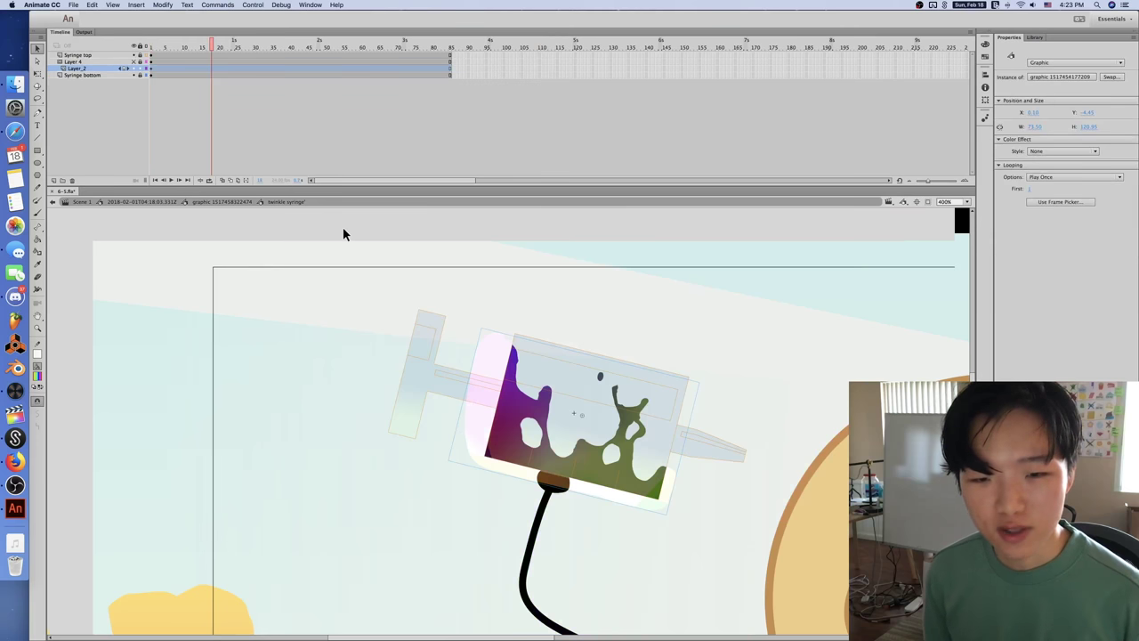
pyautogui.moveTo(158, 48); pyautogui.dragTo(134, 50)
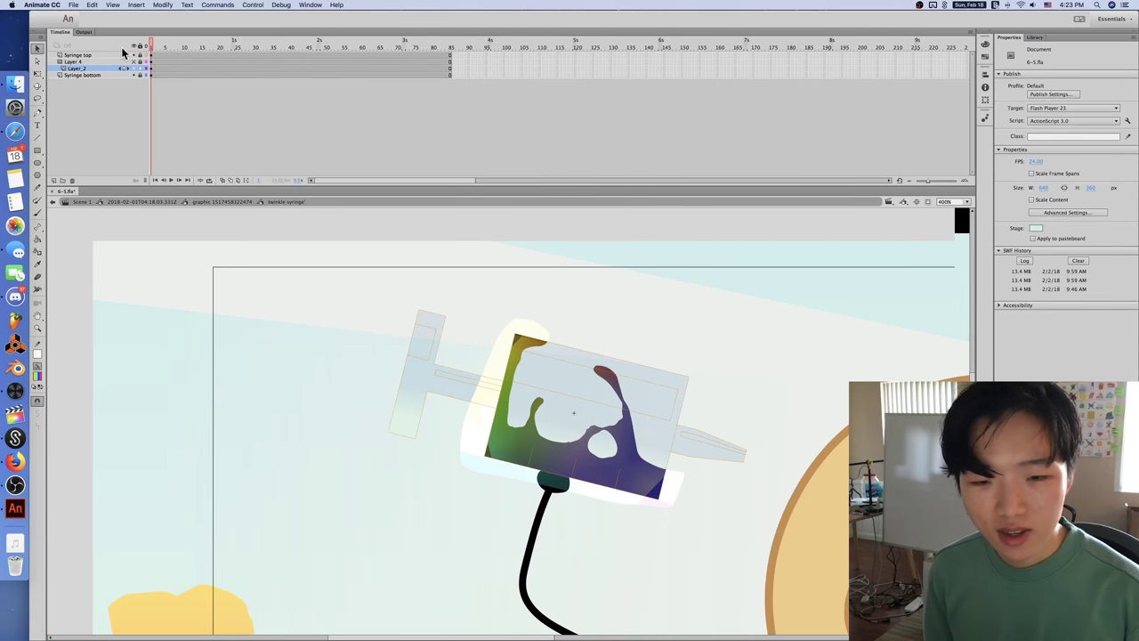
pyautogui.press('Return')
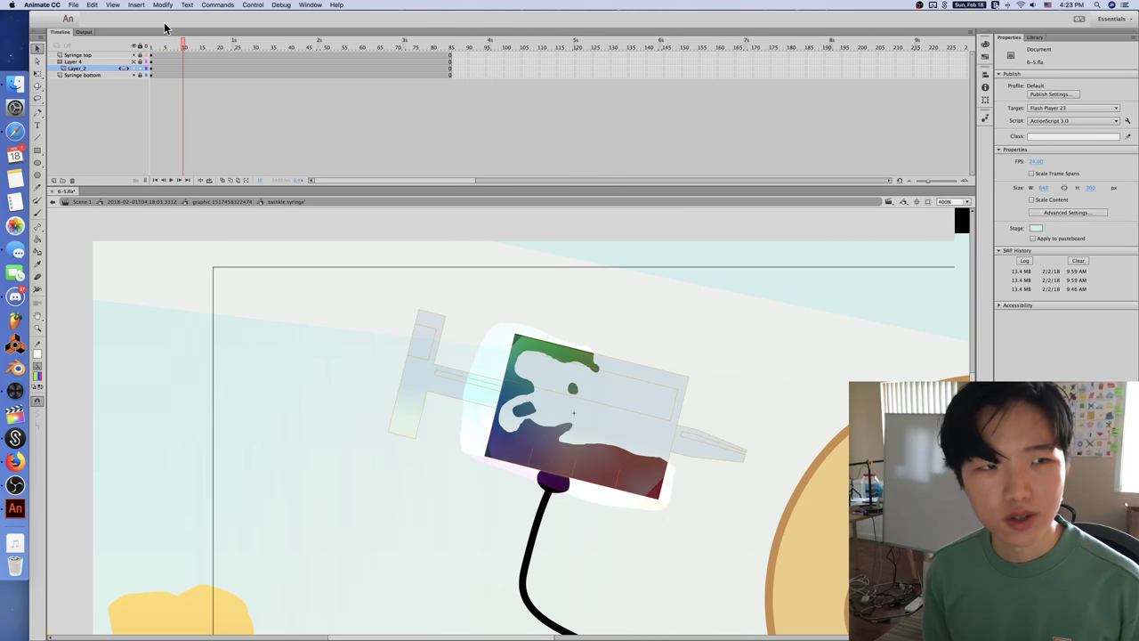
# Step: Unhide the mask rectangle on Layer 4 and lock the mask and Layer_2 so the liquid shows clipped to the syringe
pyautogui.click(140, 68)
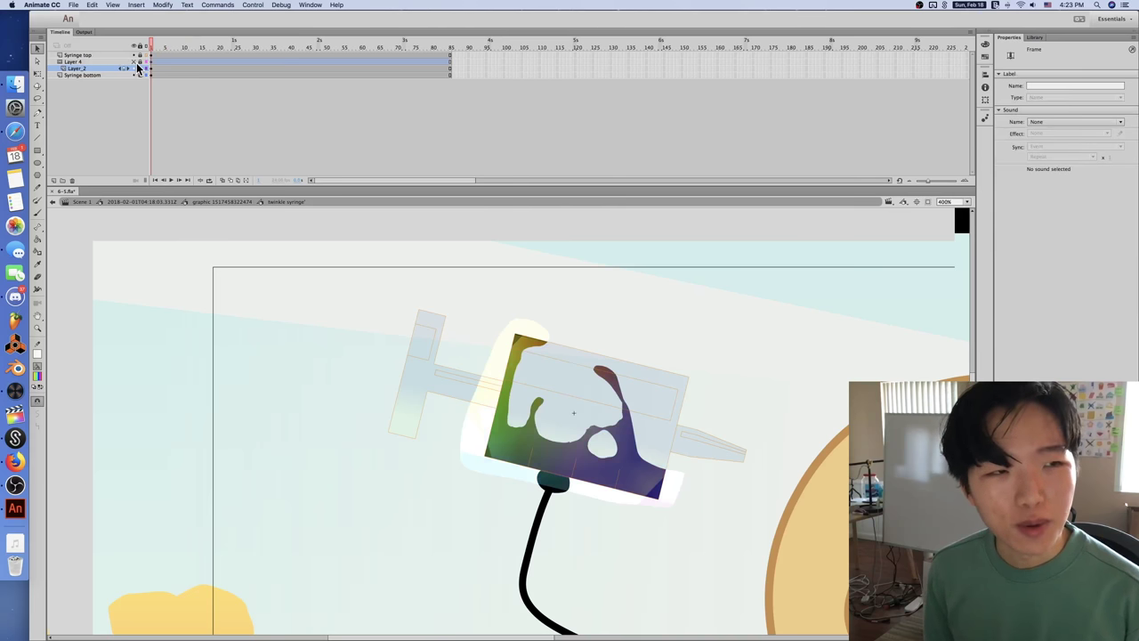
pyautogui.click(140, 61)
pyautogui.click(134, 62)
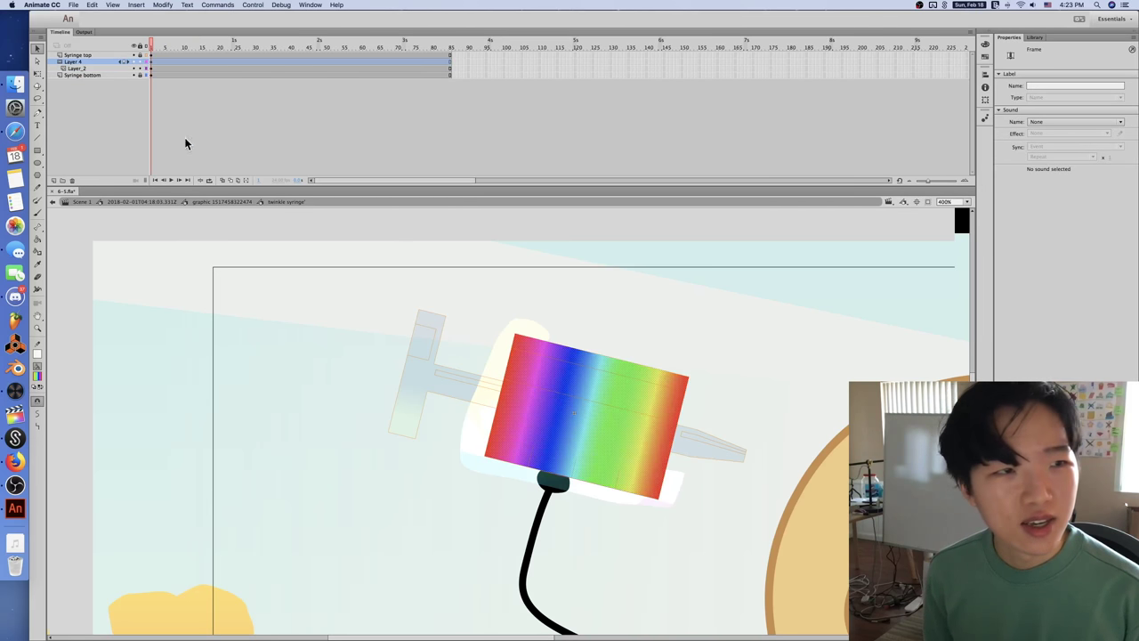
pyautogui.click(140, 70)
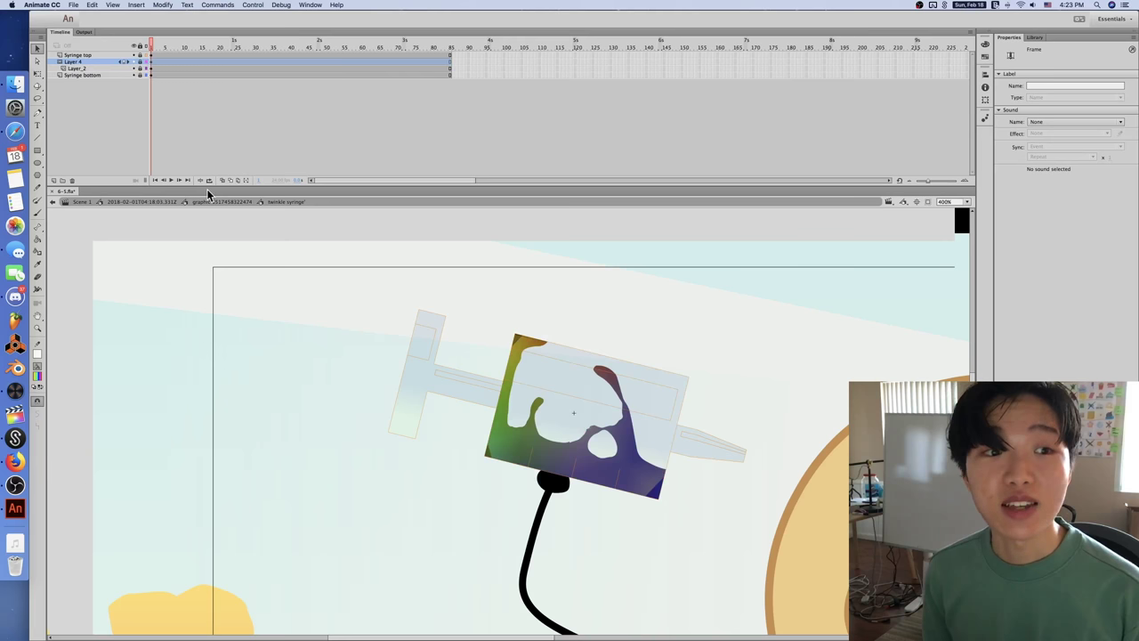
# Step: Reopen the twinkle syringe symbol from its parent, unlock Layer 4 and select its mask rectangle on frame 1
pyautogui.click(236, 203)
pyautogui.doubleClick(525, 349)
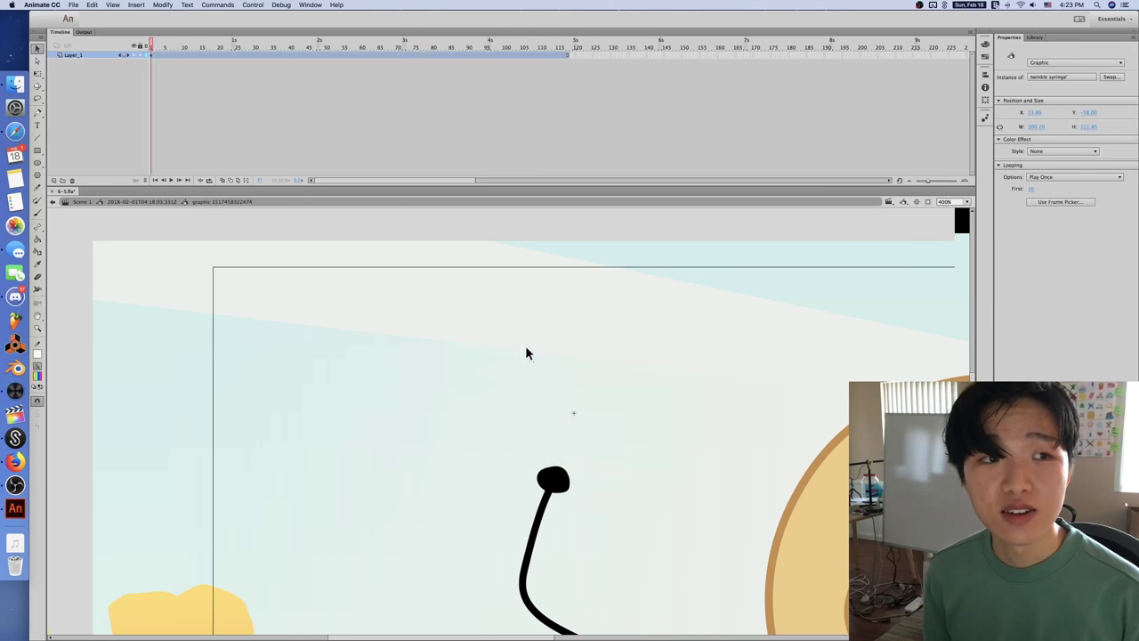
pyautogui.click(139, 55)
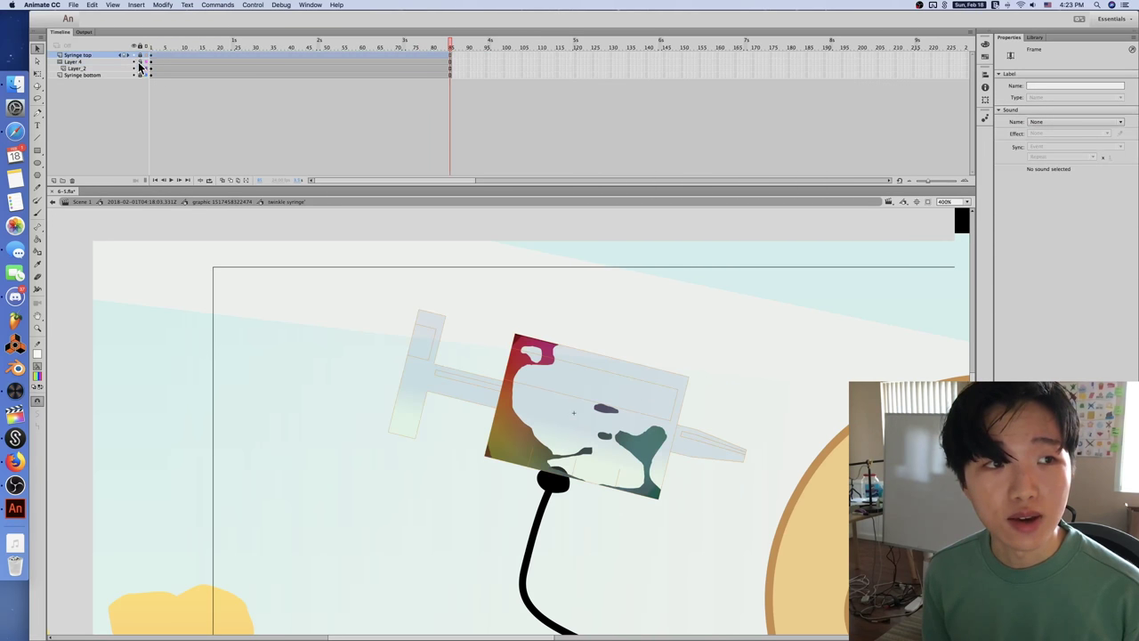
pyautogui.click(140, 62)
pyautogui.click(150, 63)
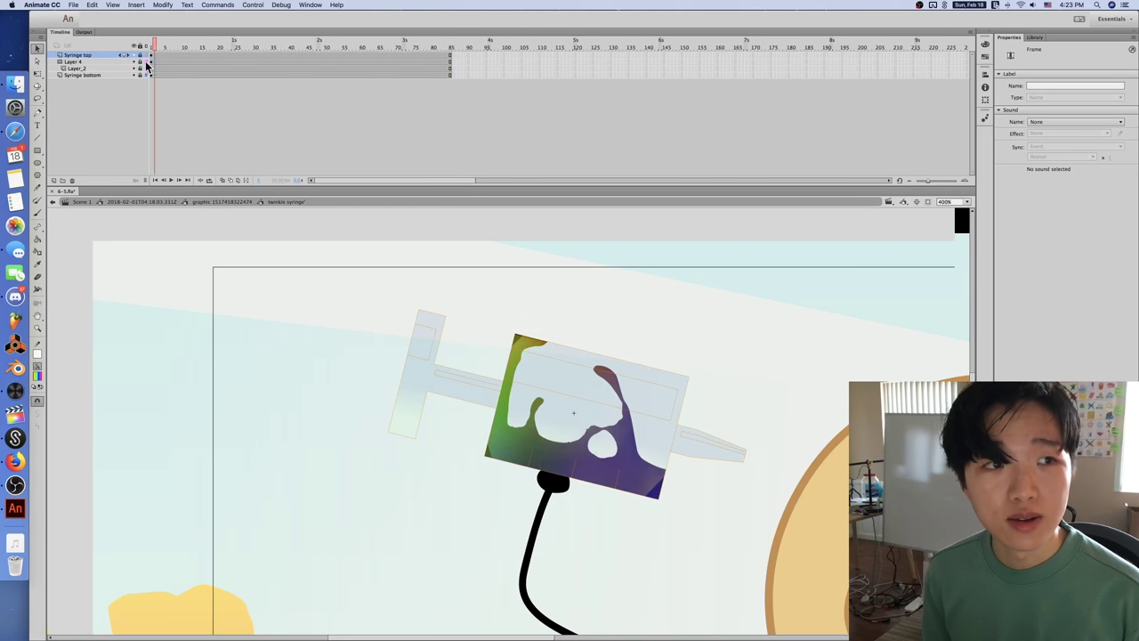
pyautogui.click(524, 332)
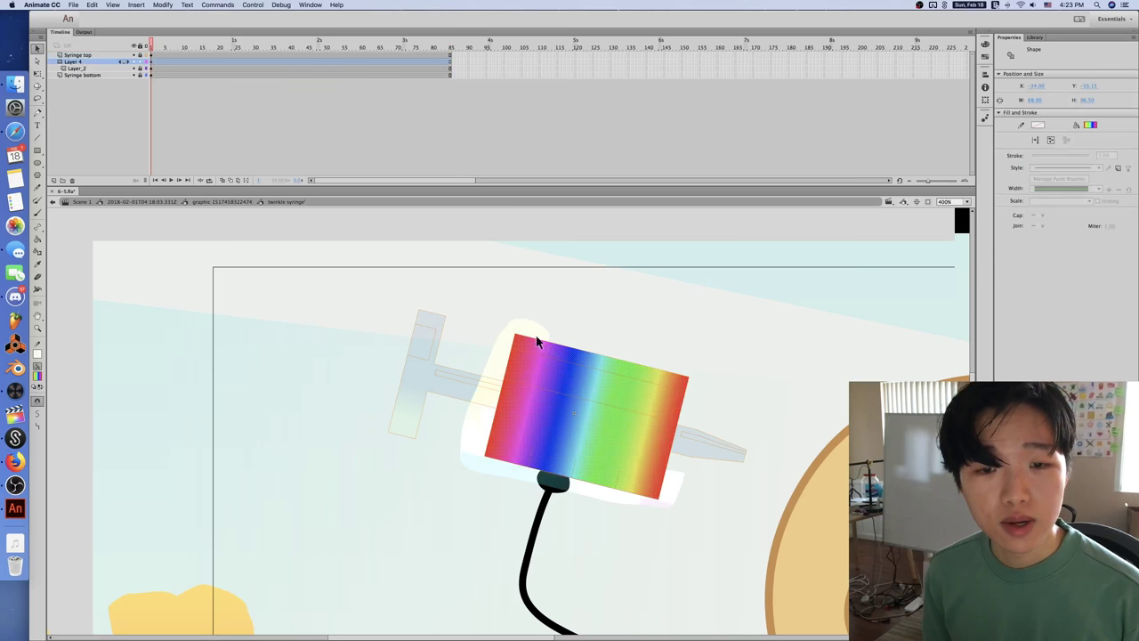
# Step: Move to frame 3, lock Layer 4, unlock Layer_2 and open the liquid symbol inside the twinkle syringe
pyautogui.click(160, 65)
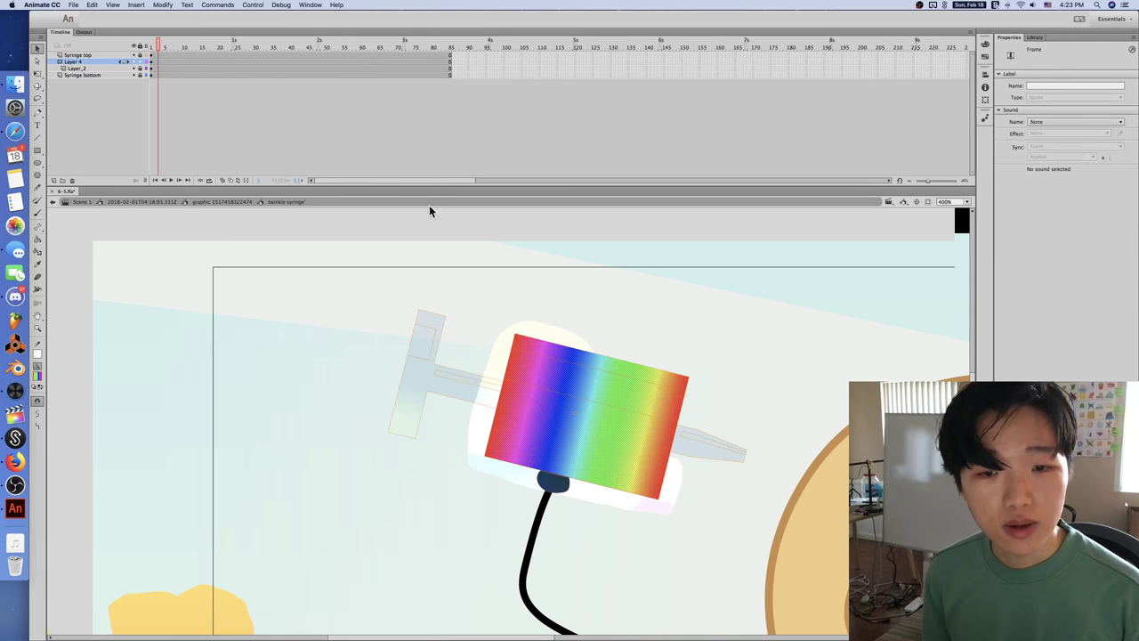
pyautogui.click(139, 62)
pyautogui.click(140, 68)
pyautogui.doubleClick(496, 360)
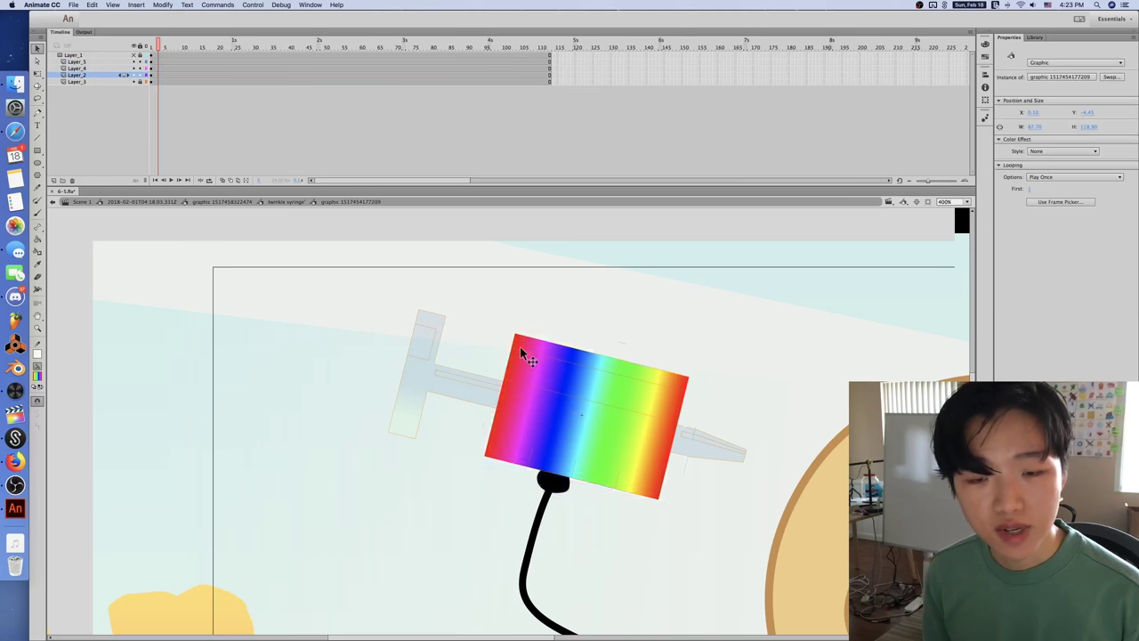
# Step: Unhide and unlock the red splash mask on Layer_1 of the liquid symbol and open its symbol for editing
pyautogui.click(159, 61)
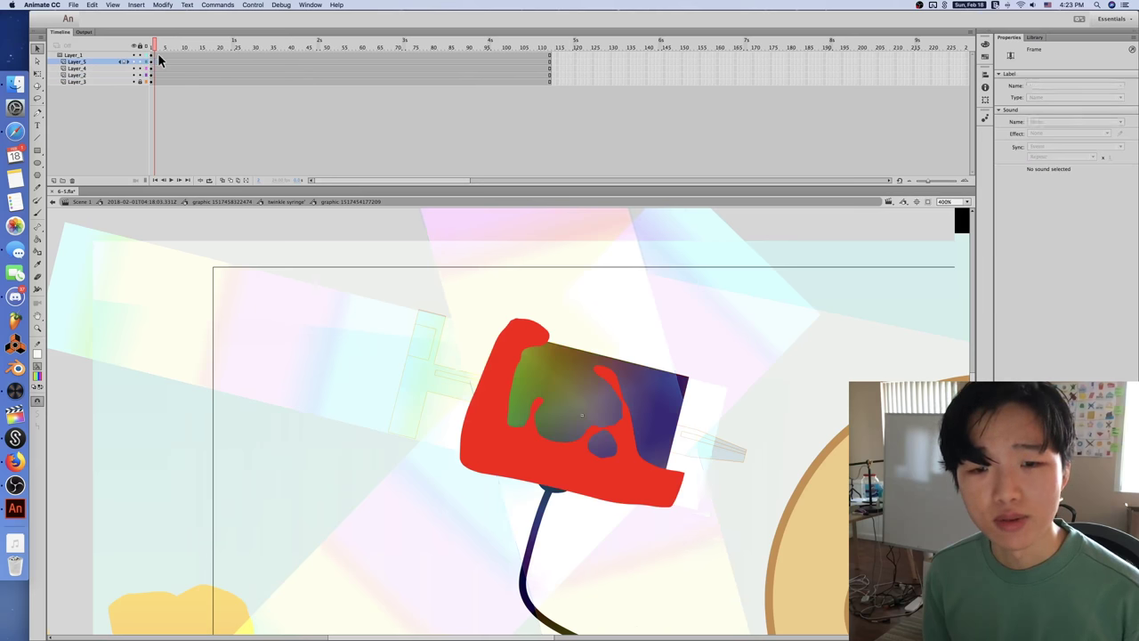
pyautogui.click(158, 55)
pyautogui.click(490, 291)
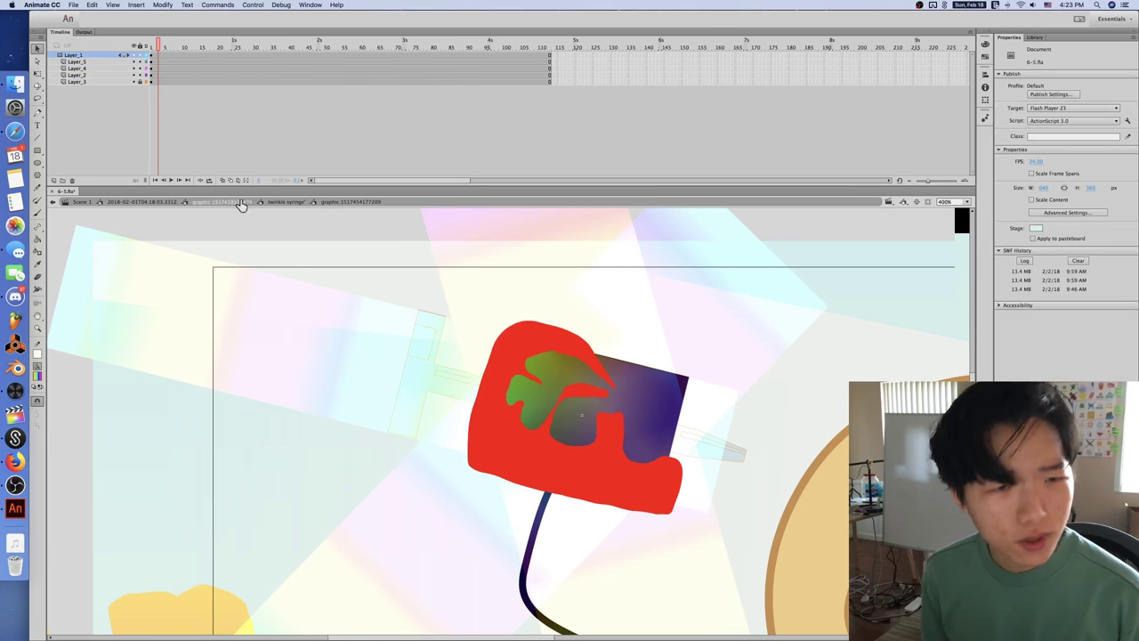
pyautogui.doubleClick(524, 329)
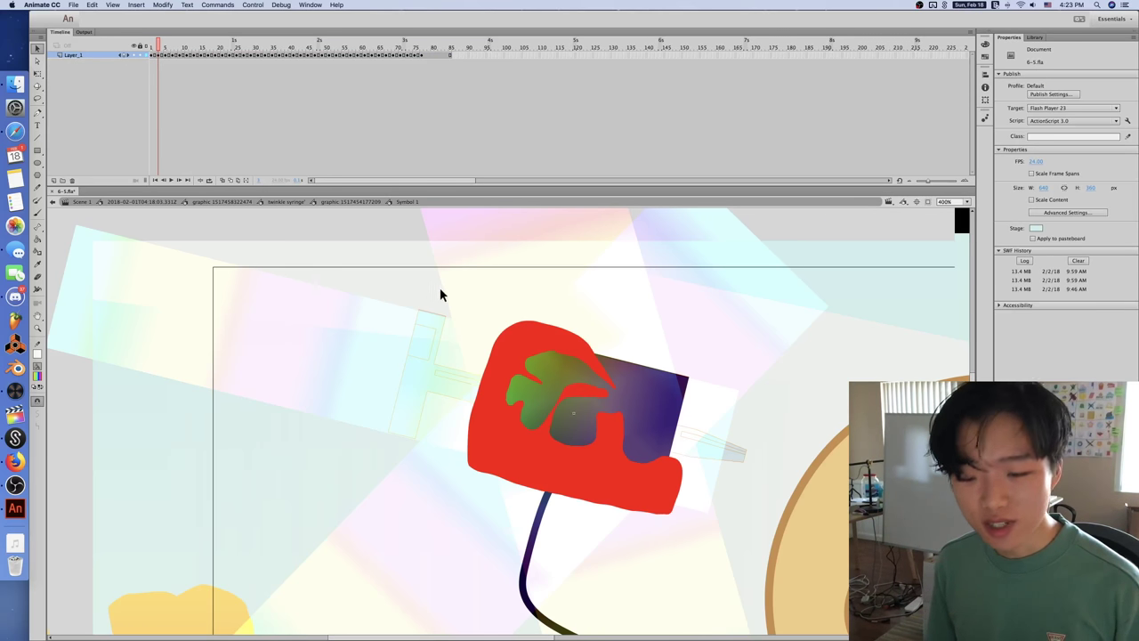
pyautogui.moveTo(493, 277); pyautogui.dragTo(423, 247)
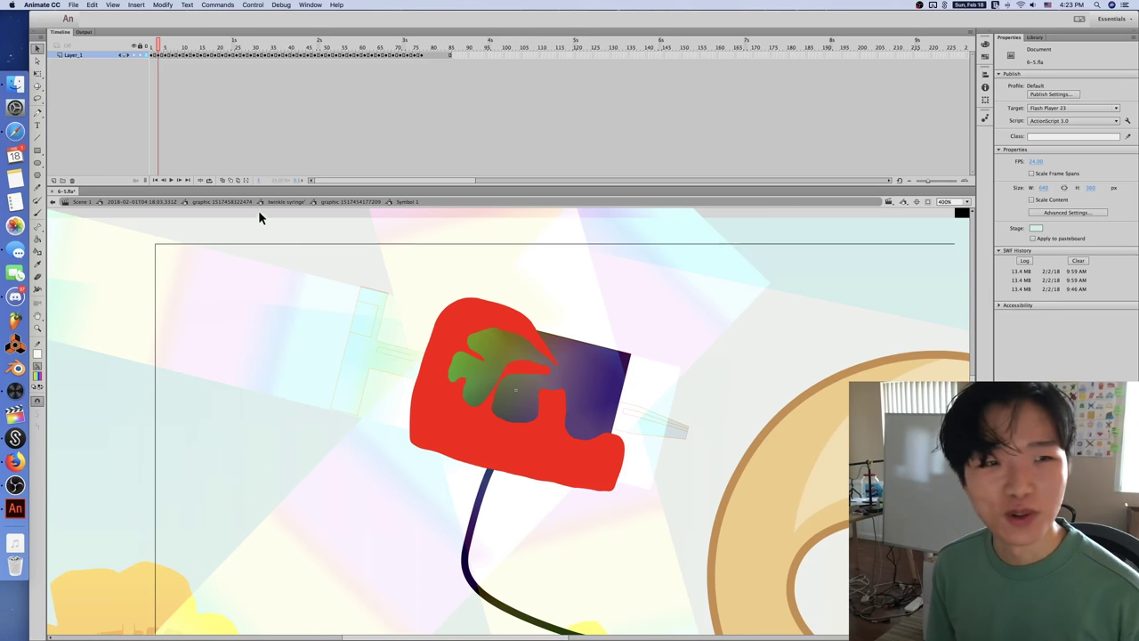
# Step: Return to frame 1 of the splash symbol and step frame by frame through the liquid drawings to about frame 40
pyautogui.moveTo(157, 46); pyautogui.dragTo(151, 46)
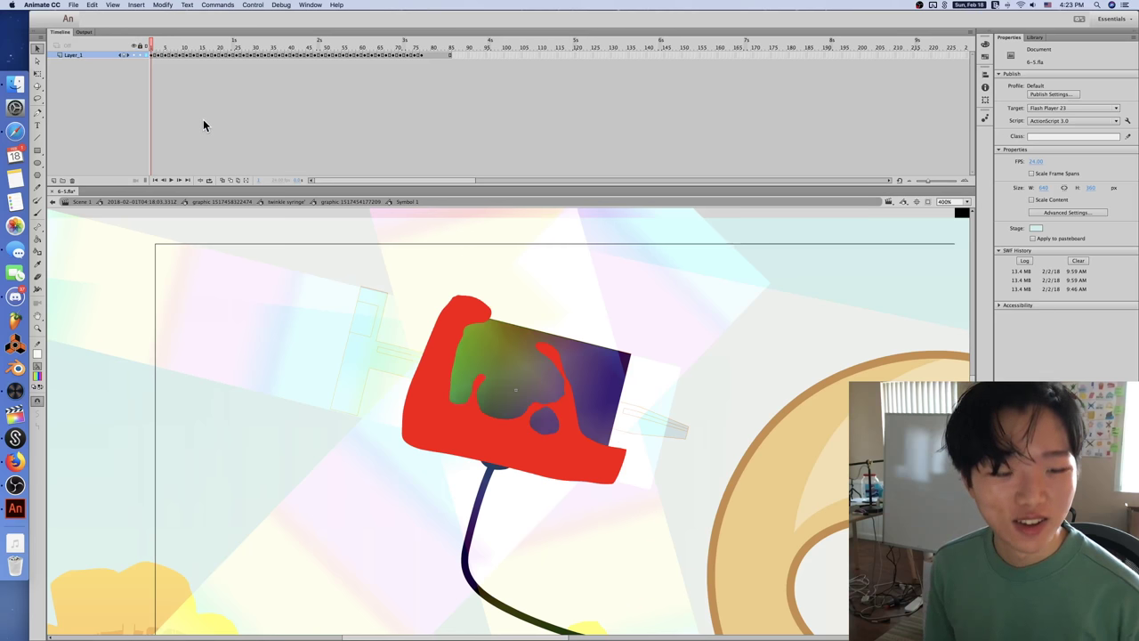
pyautogui.press('.')
pyautogui.press('.')
pyautogui.press('.')
pyautogui.press(',')
pyautogui.press(',')
pyautogui.press(',')
pyautogui.press('.')
pyautogui.press('.')
pyautogui.press('.')
pyautogui.press('.')
pyautogui.press('.')
pyautogui.press('.')
pyautogui.press('.')
pyautogui.press('.')
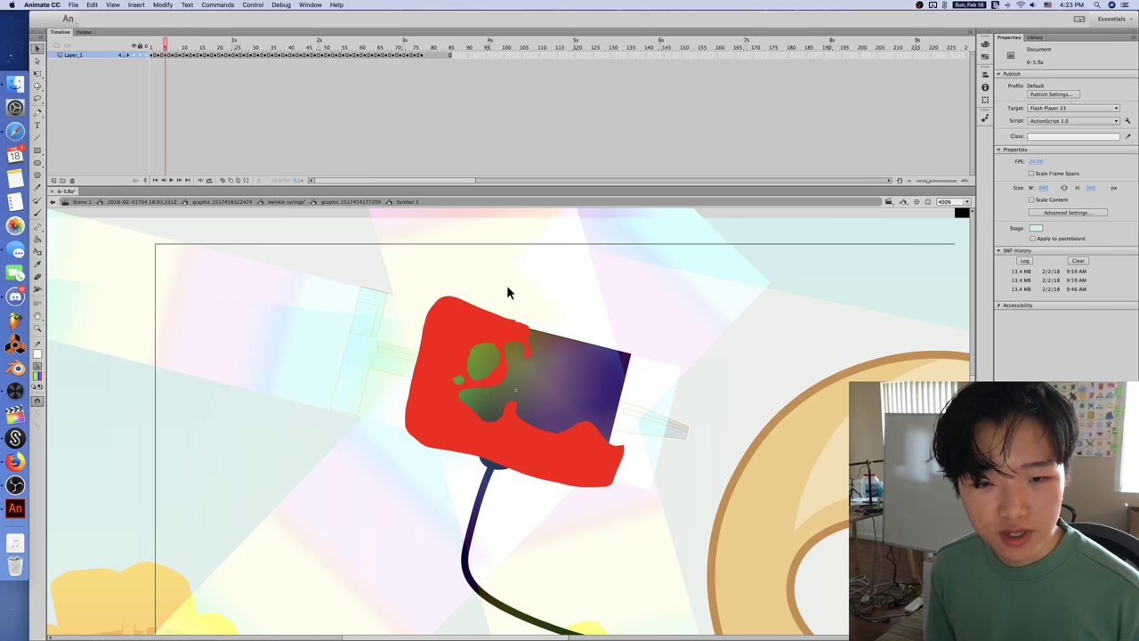
pyautogui.press('.')
pyautogui.press('.')
pyautogui.press('.')
pyautogui.press('.')
pyautogui.press('.')
pyautogui.press('.')
pyautogui.press('.')
pyautogui.press('.')
pyautogui.press('.')
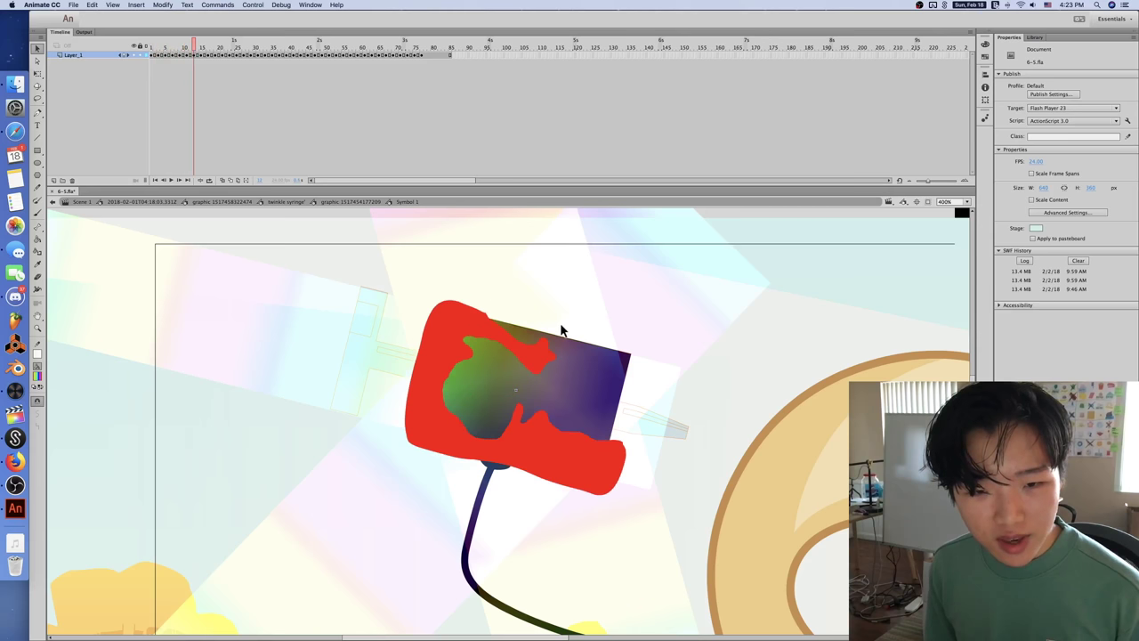
pyautogui.press('.')
pyautogui.press('.')
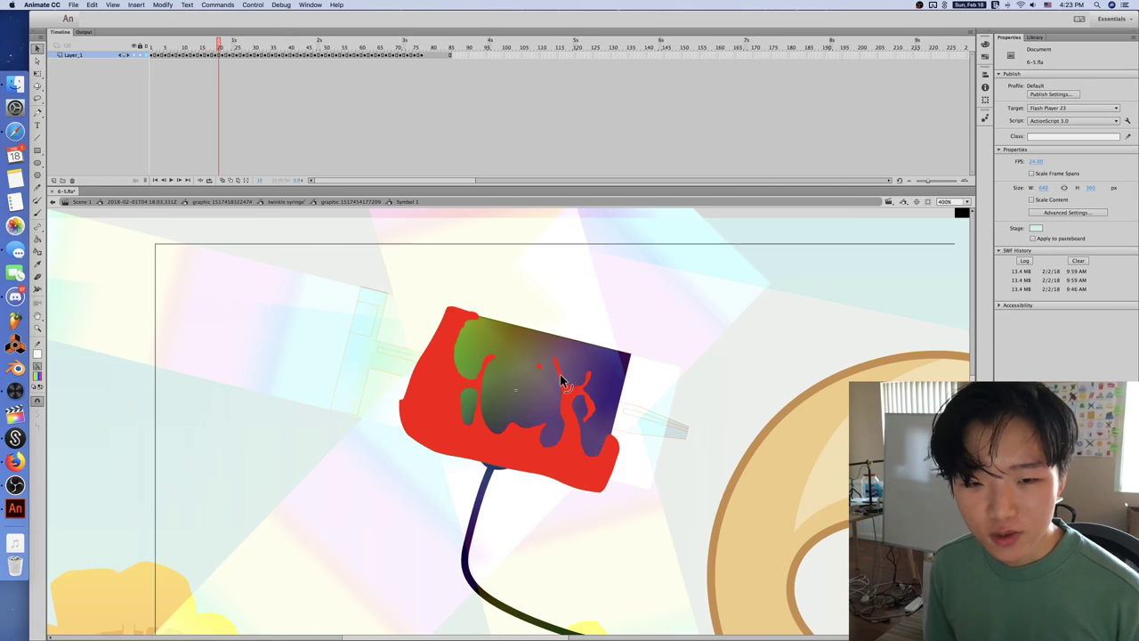
pyautogui.click(559, 374)
pyautogui.press('.')
pyautogui.press('.')
pyautogui.press('.')
pyautogui.press('.')
pyautogui.press('.')
pyautogui.press('.')
pyautogui.press('.')
pyautogui.press('.')
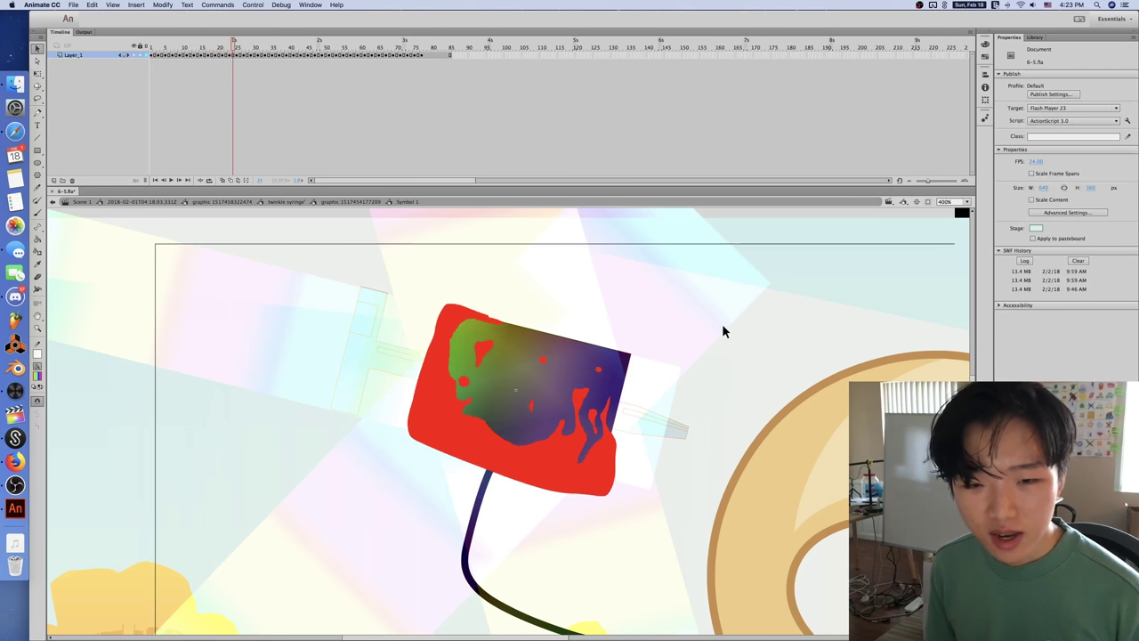
pyautogui.press('.')
pyautogui.press('.')
pyautogui.press('.')
pyautogui.press('.')
pyautogui.press('.')
pyautogui.press('.')
pyautogui.press('.')
pyautogui.press('.')
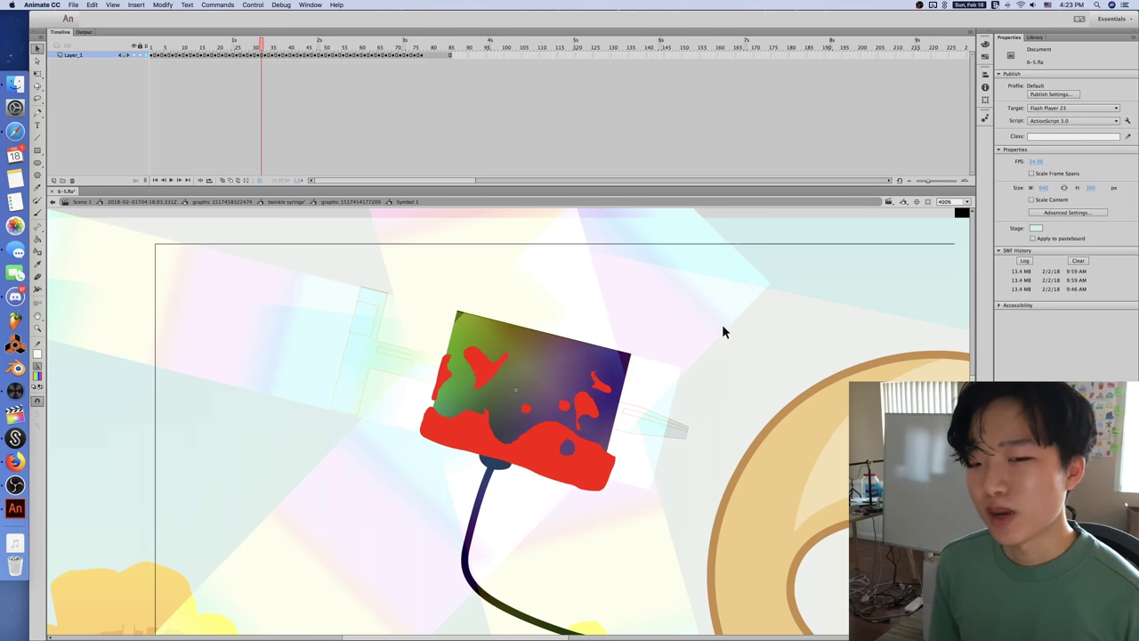
pyautogui.press('.')
pyautogui.press('.')
pyautogui.press('.')
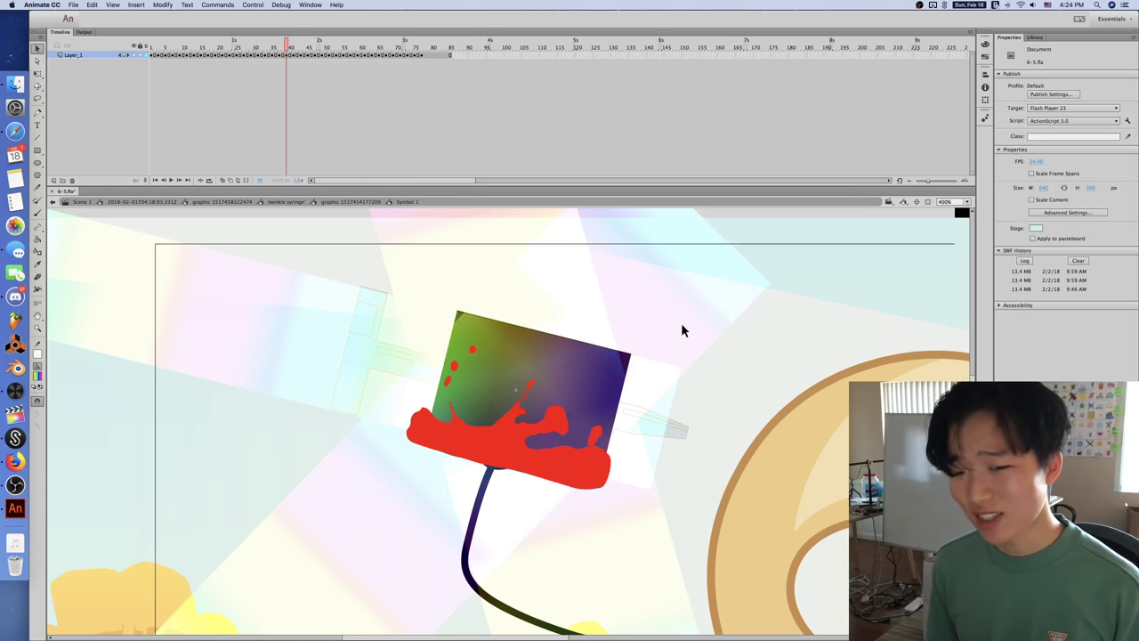
# Step: Scrub the splash drawings back to about frame 31 and forward to about frame 52 to examine how the liquid settles
pyautogui.moveTo(272, 48)
pyautogui.mouseDown()
pyautogui.moveTo(190, 48)
pyautogui.moveTo(259, 59)
pyautogui.mouseUp()
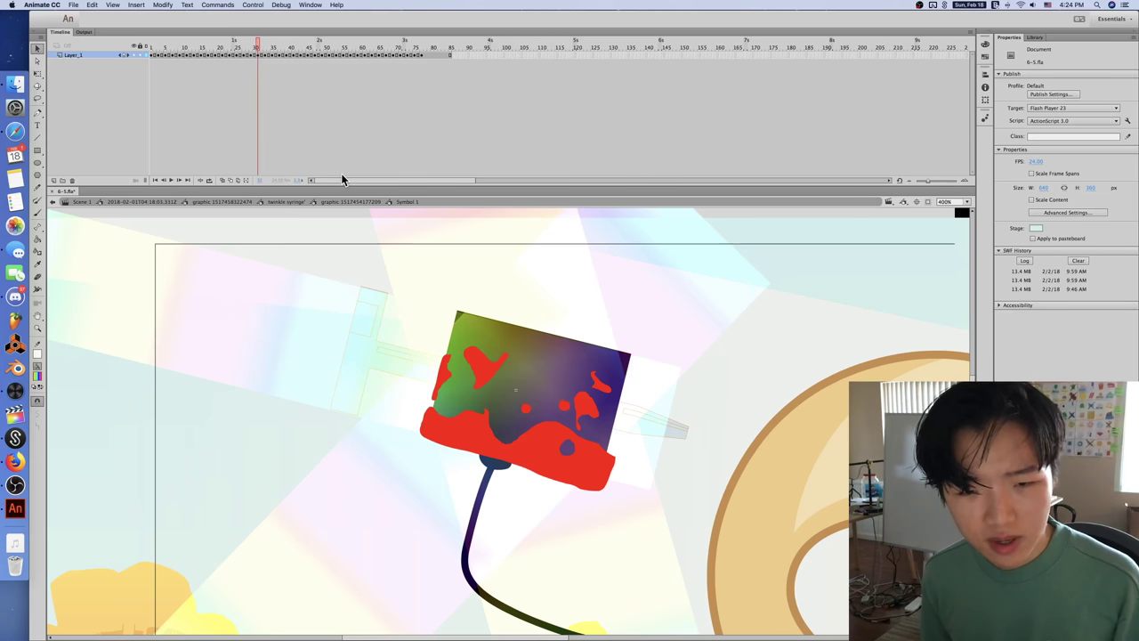
pyautogui.press('.')
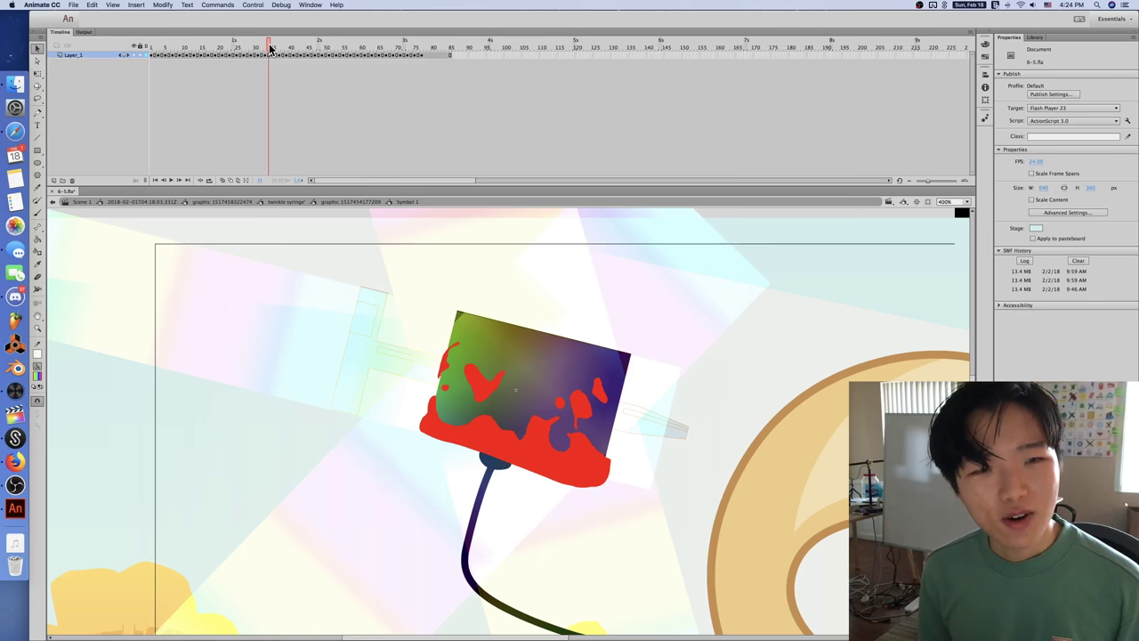
pyautogui.moveTo(271, 46)
pyautogui.mouseDown()
pyautogui.moveTo(346, 55)
pyautogui.moveTo(247, 58)
pyautogui.moveTo(295, 75)
pyautogui.moveTo(258, 86)
pyautogui.moveTo(325, 109)
pyautogui.mouseUp()
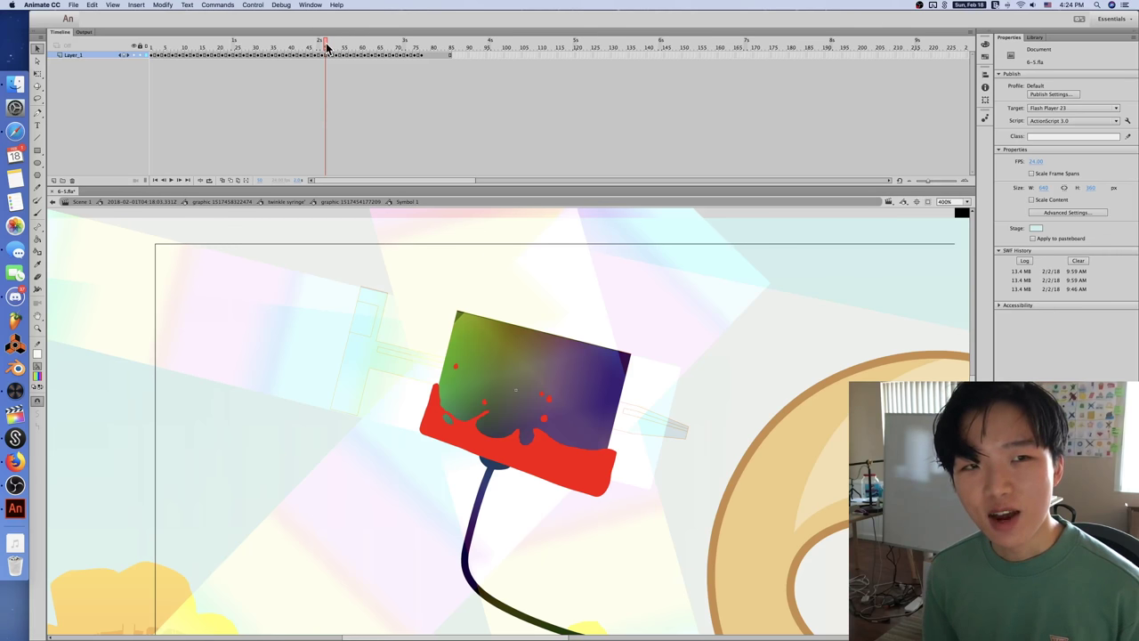
# Step: Rewind the splash symbol to the first frame, play its animation and scrub back towards the opening frames
pyautogui.moveTo(326, 50); pyautogui.dragTo(60, 75)
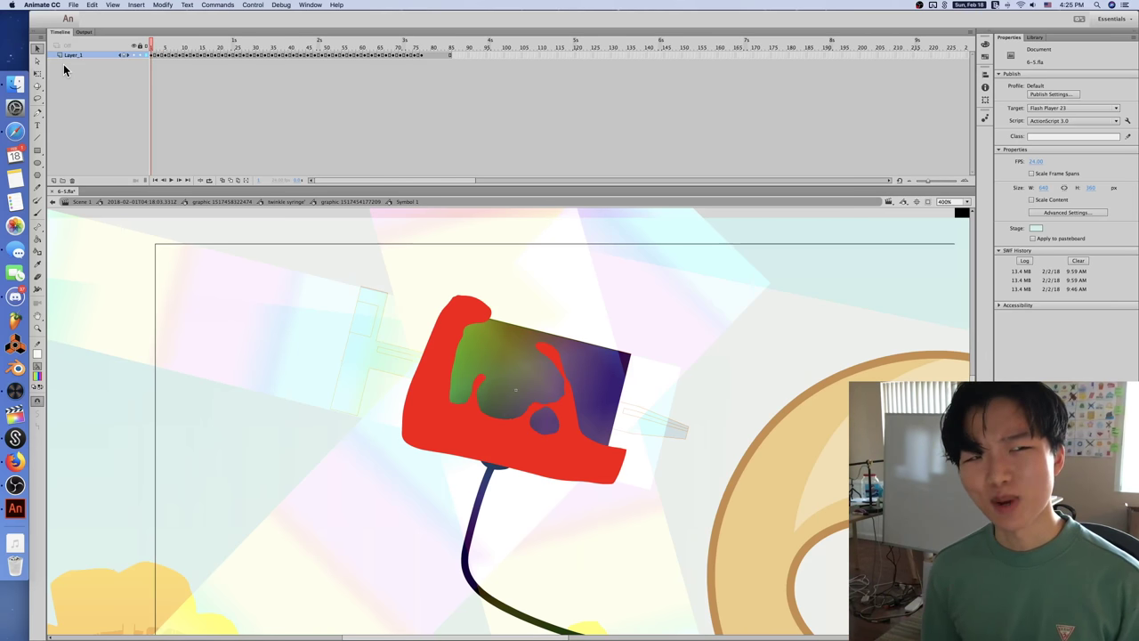
pyautogui.press('Return')
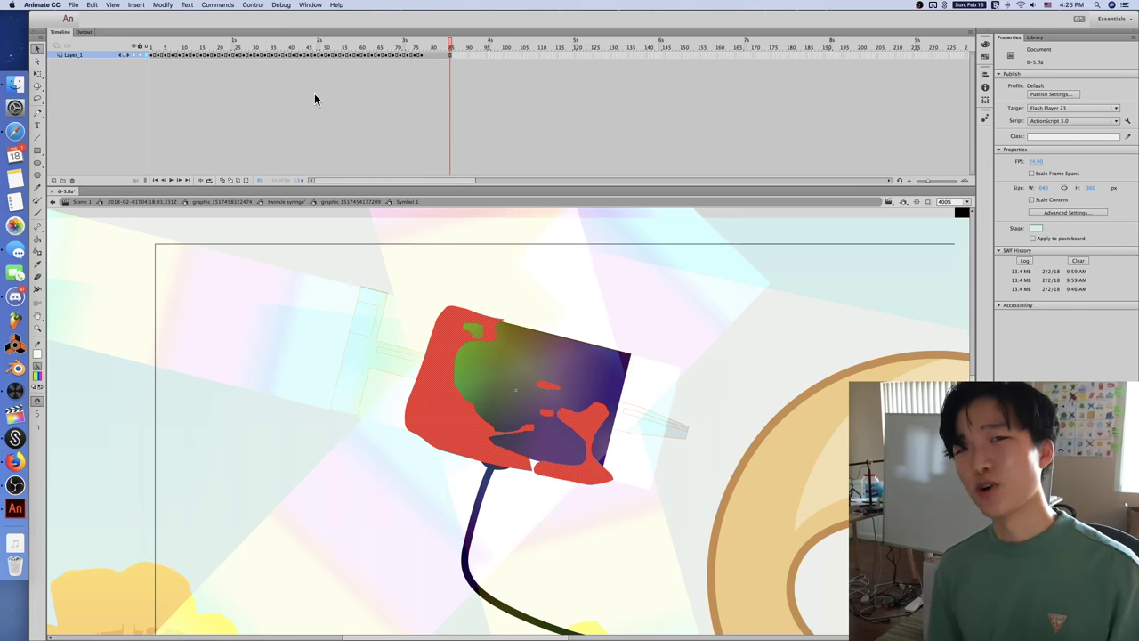
pyautogui.moveTo(430, 50)
pyautogui.mouseDown()
pyautogui.moveTo(240, 58)
pyautogui.moveTo(300, 60)
pyautogui.moveTo(295, 46)
pyautogui.moveTo(146, 49)
pyautogui.moveTo(162, 51)
pyautogui.mouseUp()
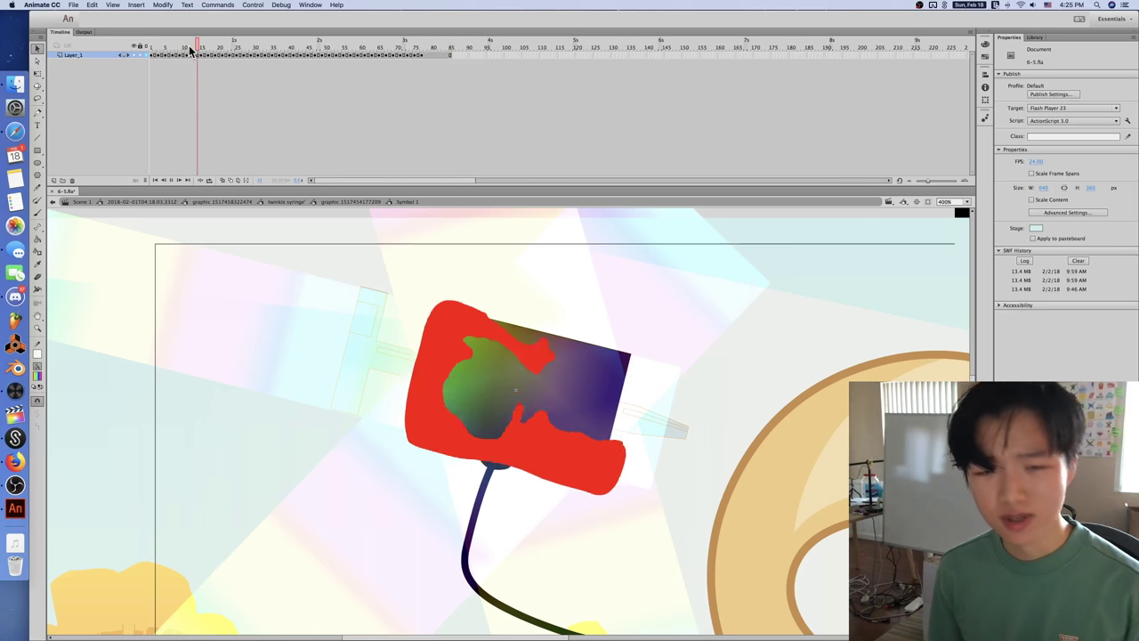
# Step: Leave the splash symbol and go up through the liquid and twinkle syringe symbols to Scene 1
pyautogui.doubleClick(326, 222)
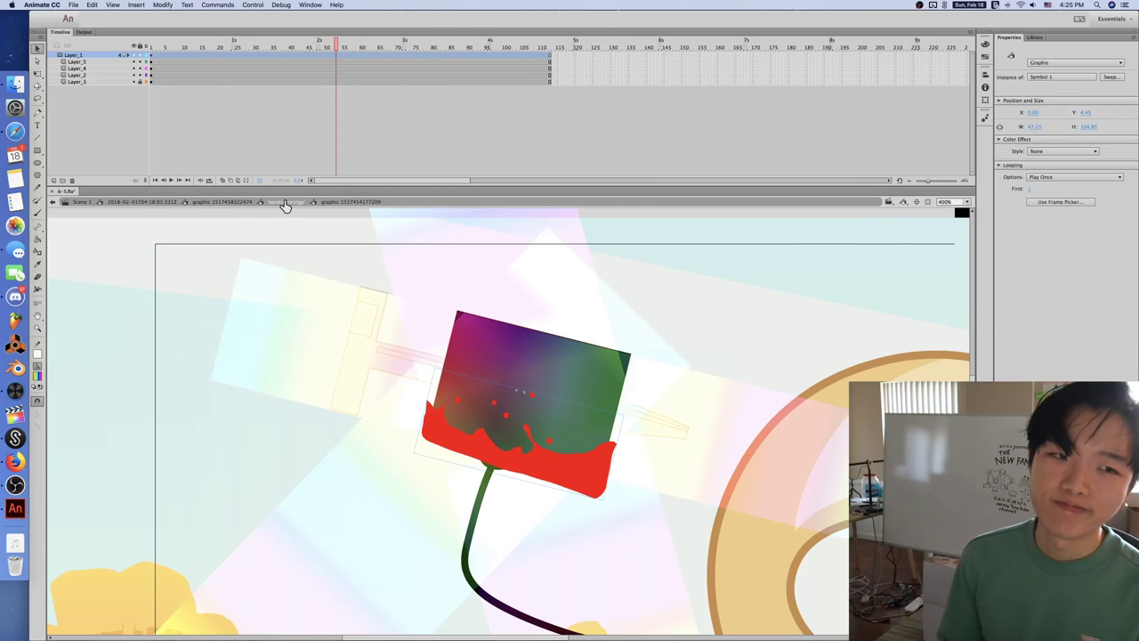
pyautogui.click(284, 202)
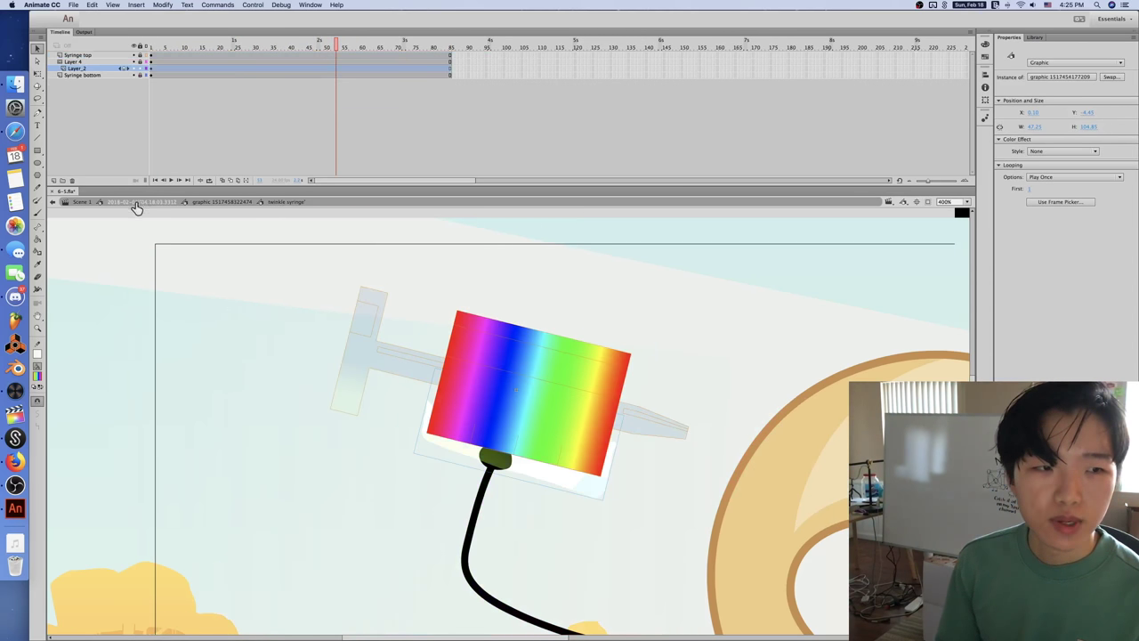
pyautogui.click(80, 202)
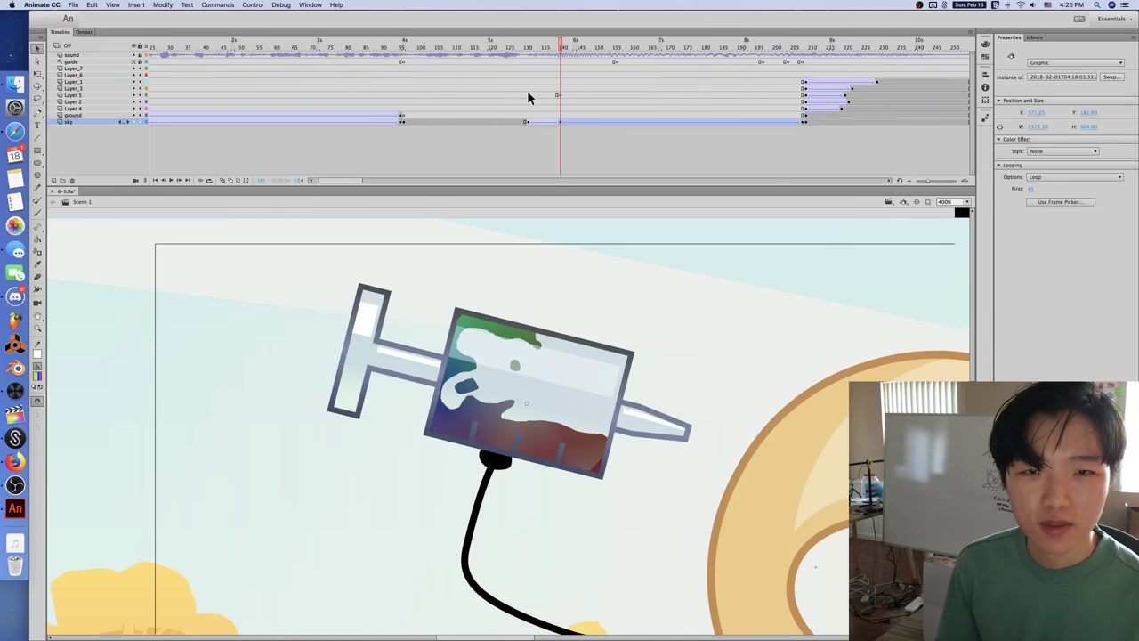
# Step: Play the finished syringe animation in Scene 1 and return the playhead to about frame 140
pyautogui.click(526, 90)
pyautogui.press('Return')
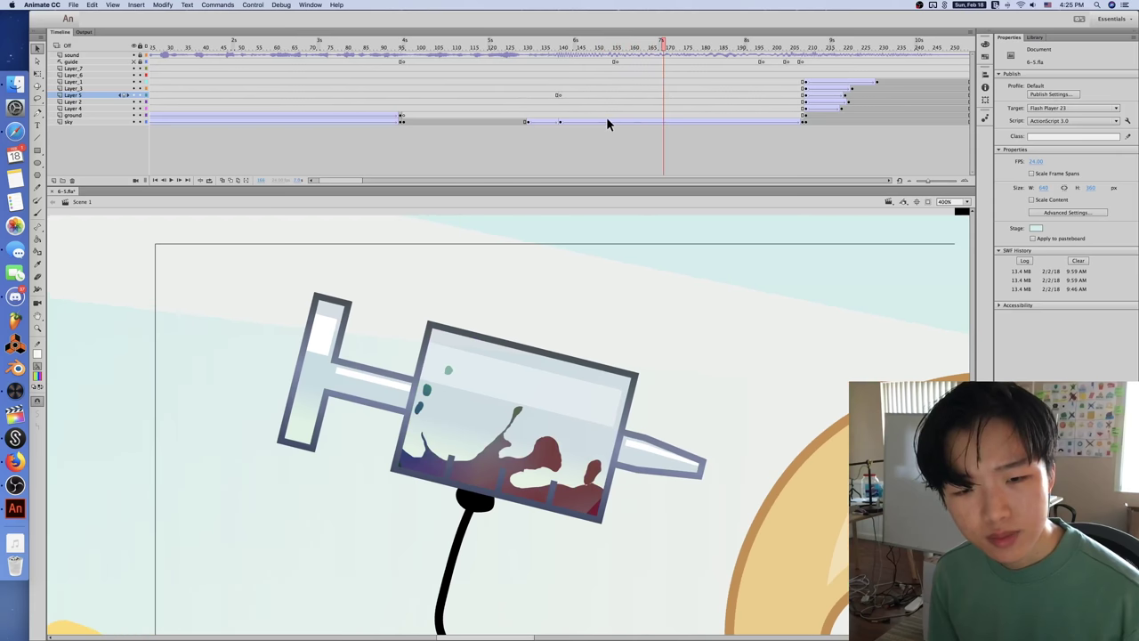
pyautogui.click(561, 115)
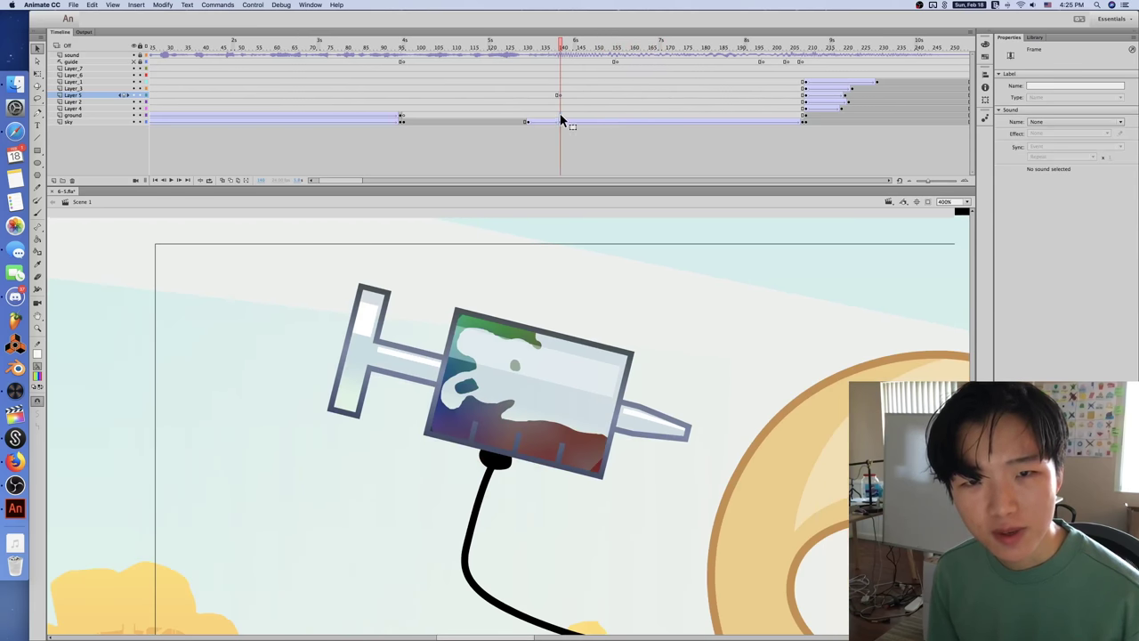